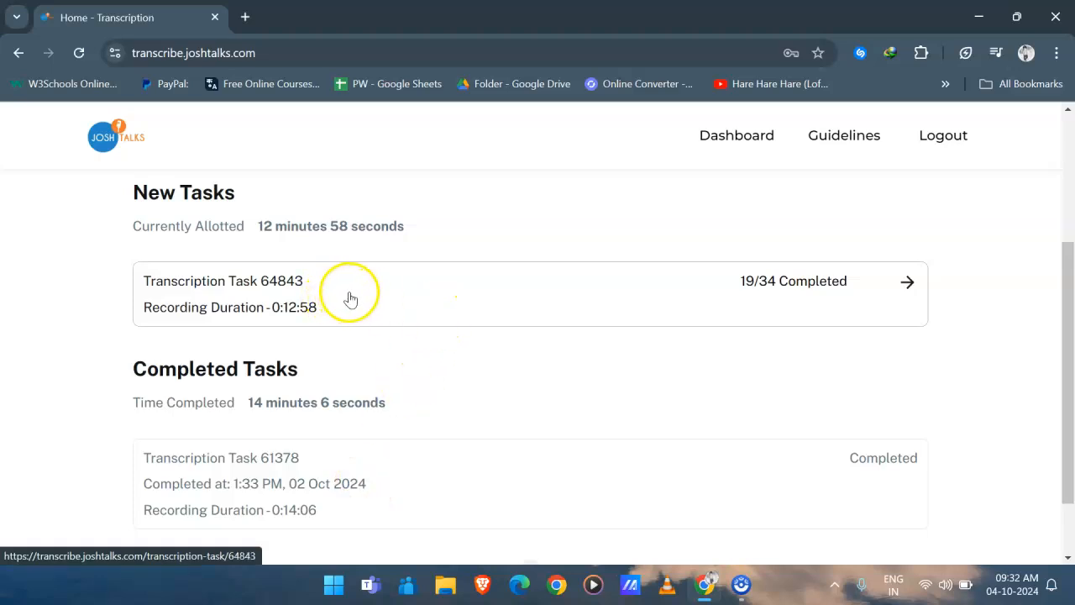
- Open Transcription Task 64843 and review its task number, audio duration and number of sub tasks
{"action": "left_click", "coordinate": [662, 284]}
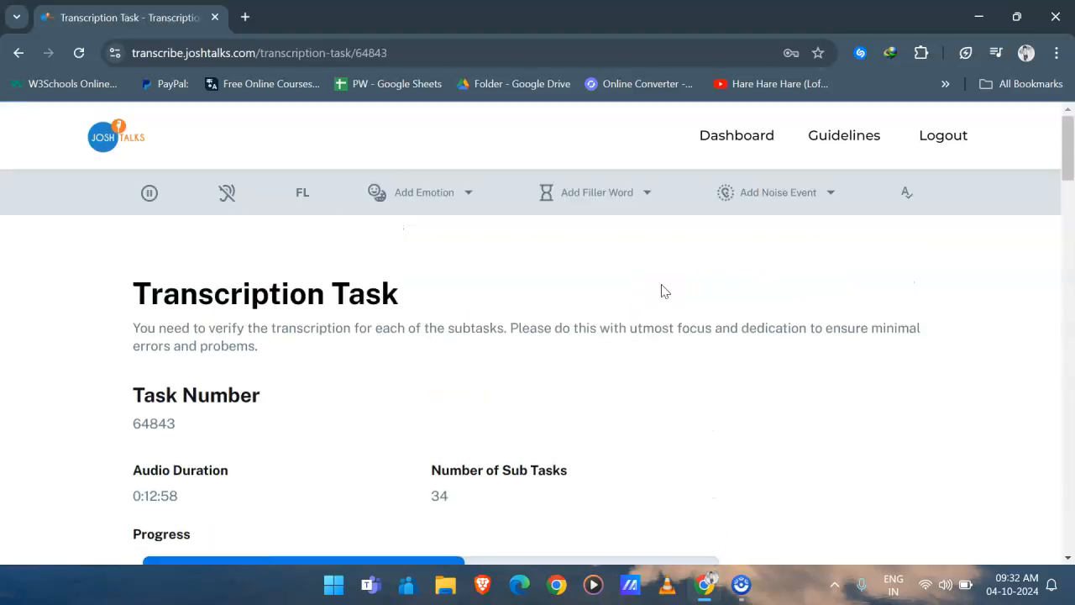
{"action": "scroll", "coordinate": [662, 290], "scroll_direction": "down", "scroll_amount": 1}
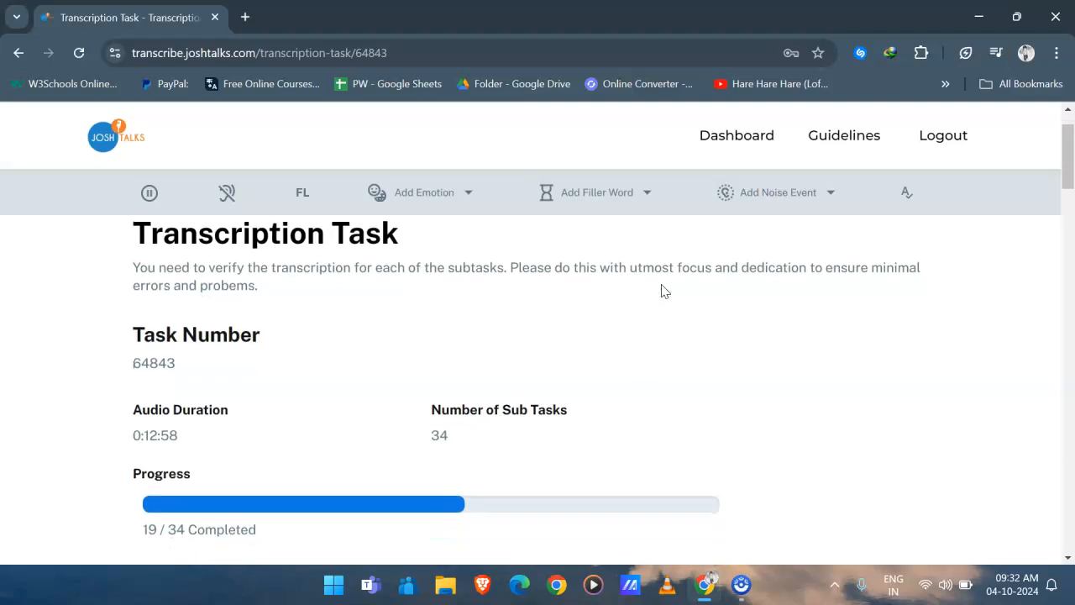
{"action": "scroll", "coordinate": [661, 291], "scroll_direction": "down", "scroll_amount": 1}
{"action": "left_click_drag", "start_coordinate": [132, 304], "coordinate": [178, 311]}
{"action": "left_click_drag", "start_coordinate": [132, 380], "coordinate": [144, 381]}
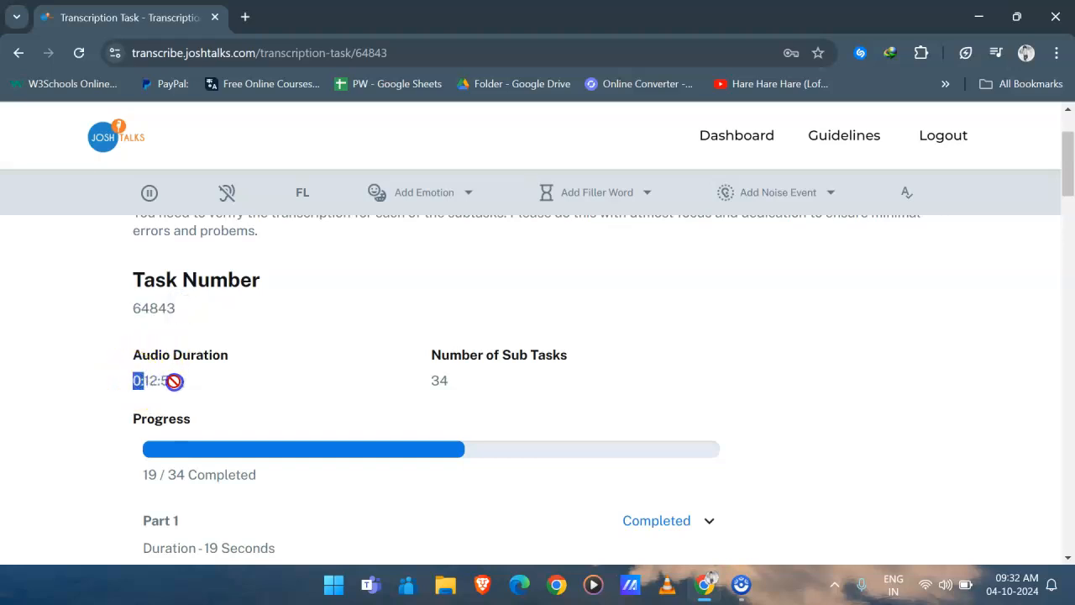
{"action": "left_click_drag", "start_coordinate": [432, 381], "coordinate": [456, 384]}
{"action": "left_click", "coordinate": [525, 393]}
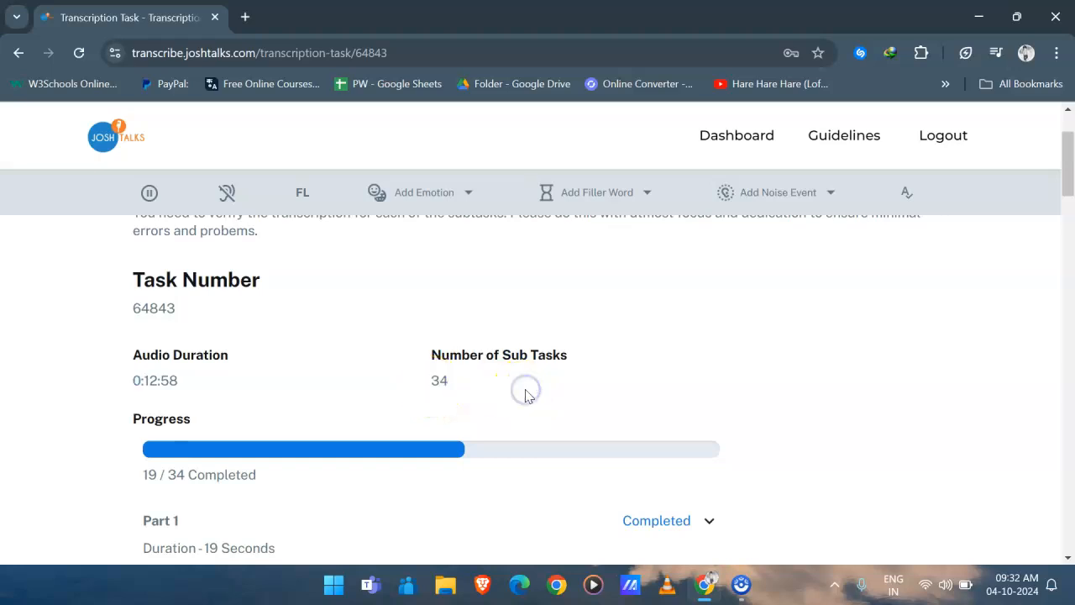
- Expand Part 1, dismiss the audio download prompt and play the clip up to about 11 seconds
{"action": "scroll", "coordinate": [526, 395], "scroll_direction": "down", "scroll_amount": 2}
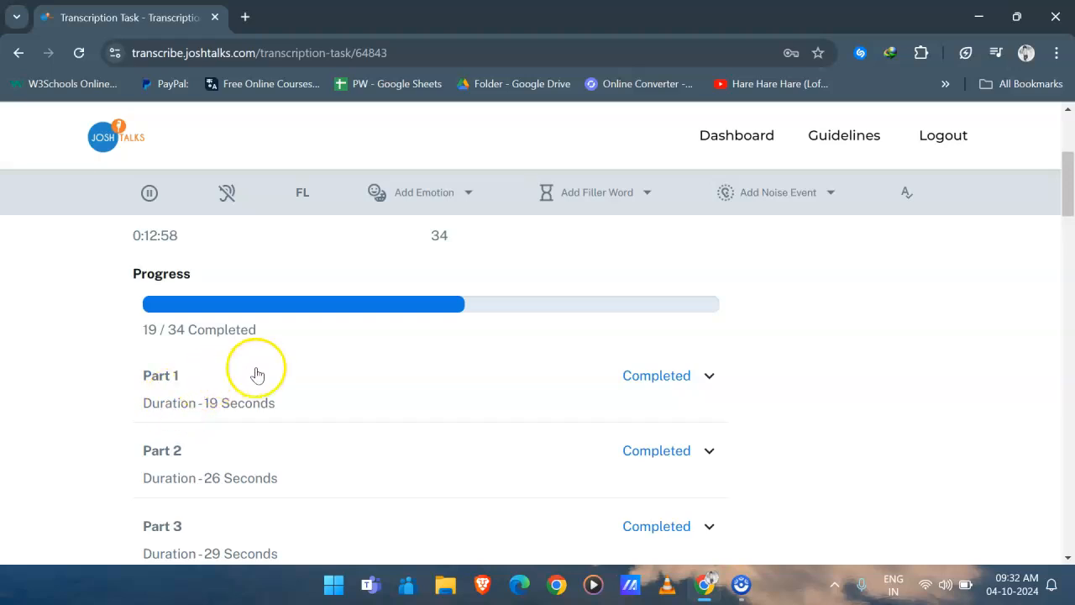
{"action": "scroll", "coordinate": [348, 377], "scroll_direction": "down", "scroll_amount": 1}
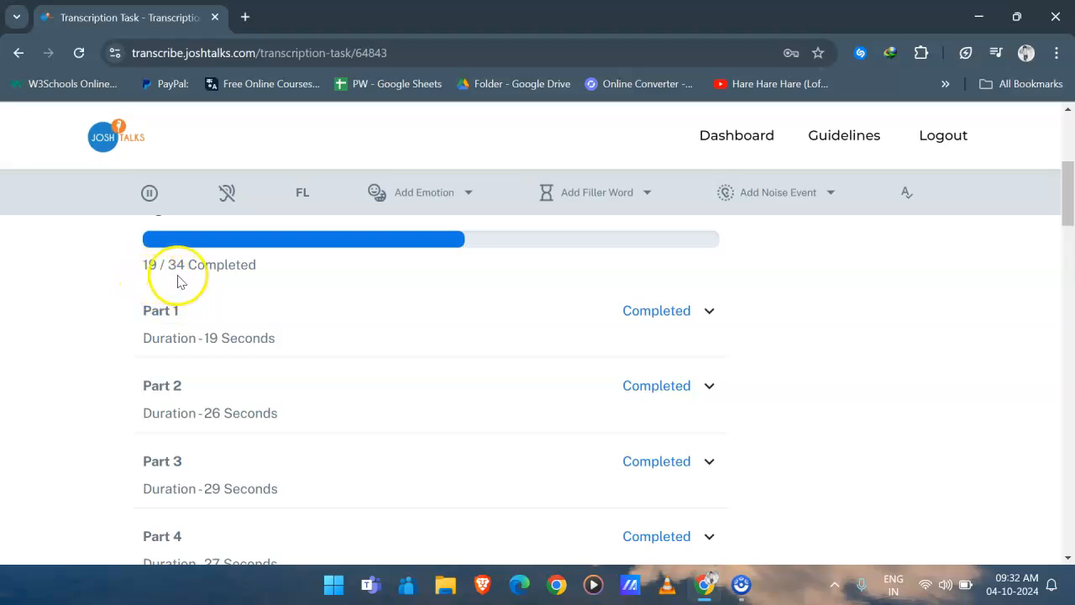
{"action": "scroll", "coordinate": [423, 322], "scroll_direction": "down", "scroll_amount": 1}
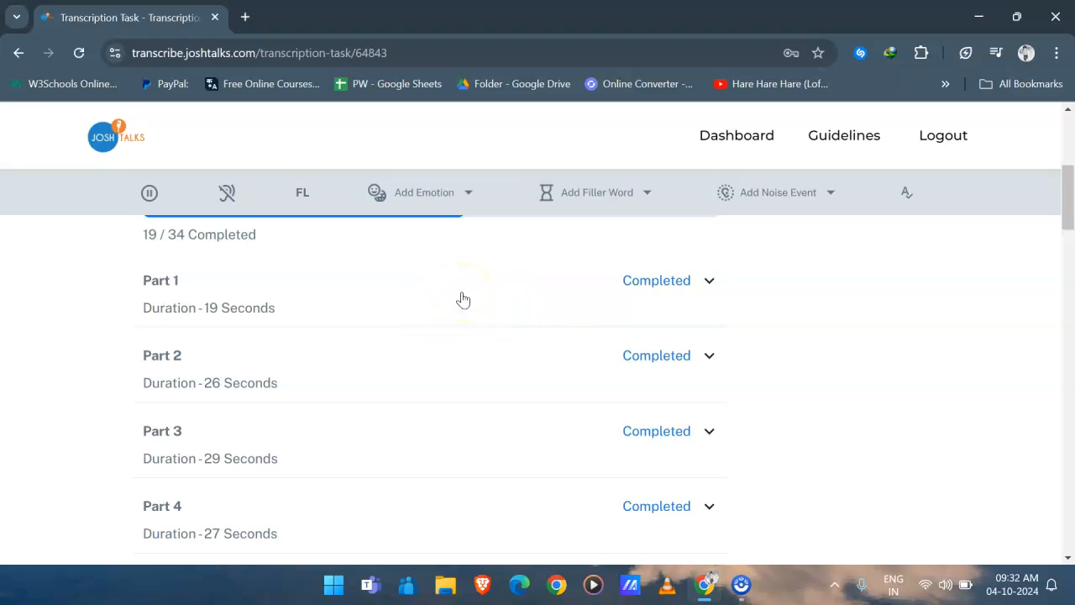
{"action": "left_click", "coordinate": [463, 299]}
{"action": "scroll", "coordinate": [415, 351], "scroll_direction": "down", "scroll_amount": 3}
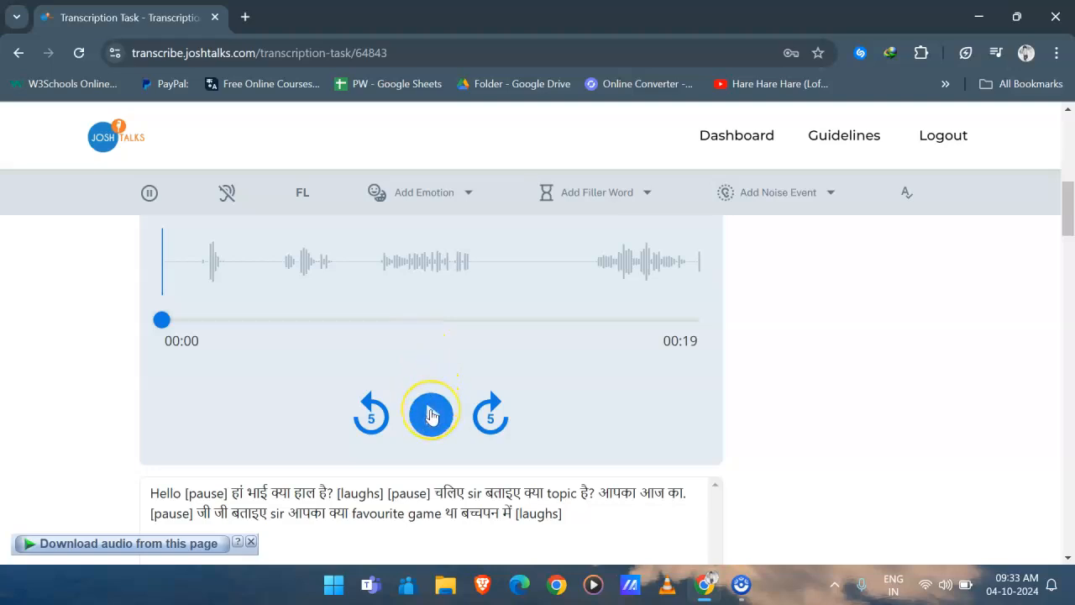
{"action": "left_click", "coordinate": [250, 542]}
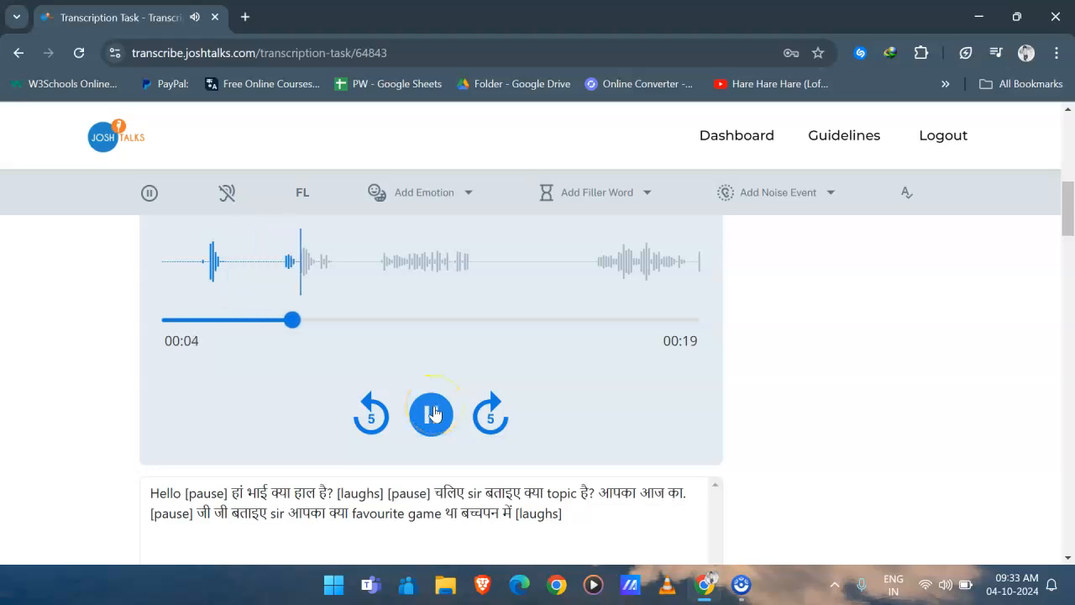
{"action": "left_click", "coordinate": [431, 414]}
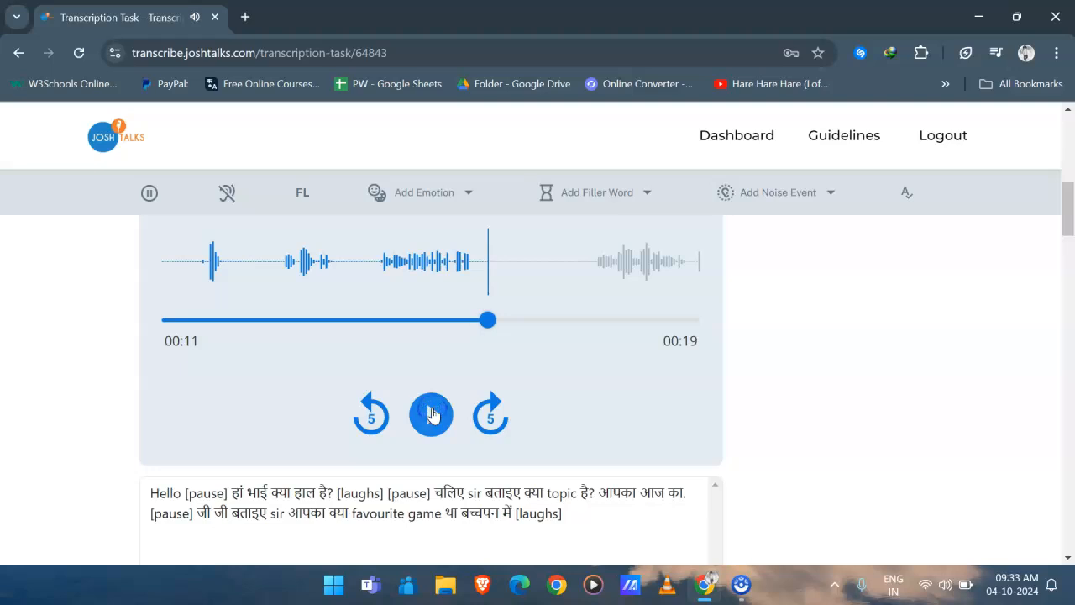
{"action": "left_click", "coordinate": [431, 413]}
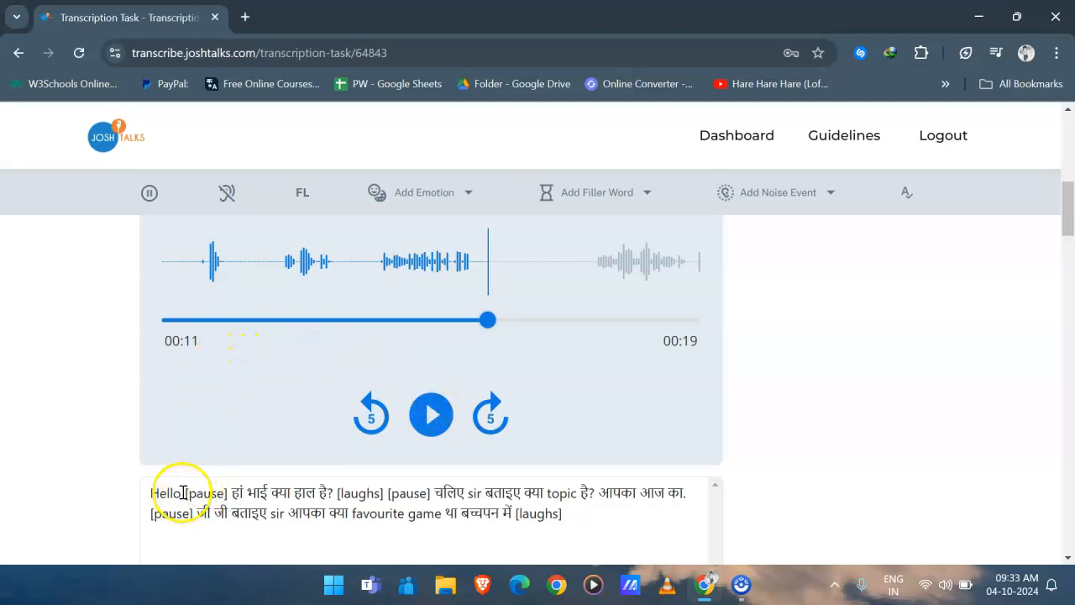
- Replay the Part 1 audio from the start to about 4 seconds and check the first [pause] tag
{"action": "left_click", "coordinate": [156, 325]}
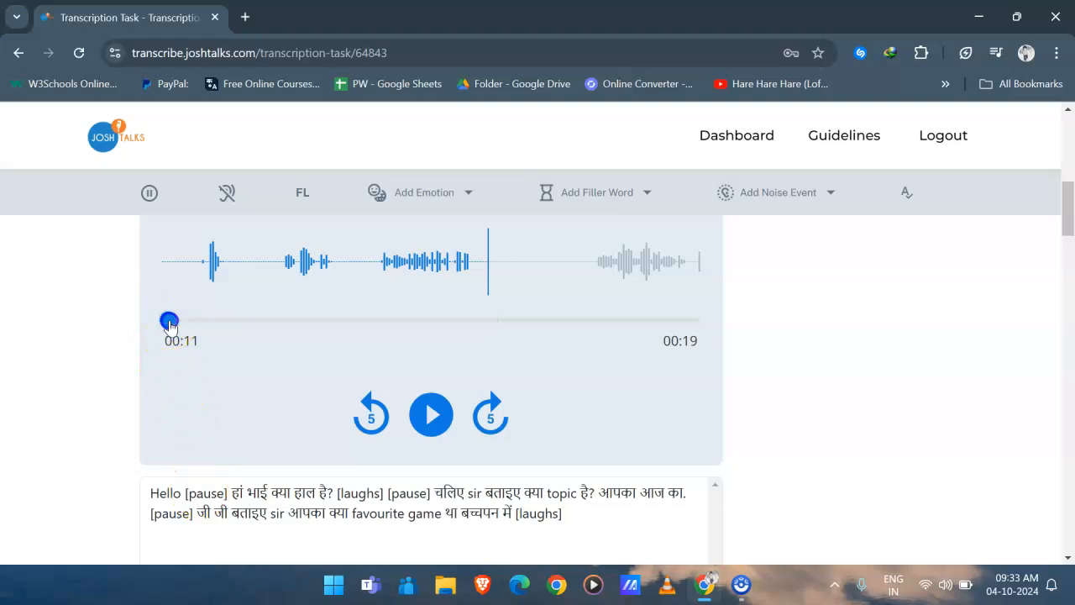
{"action": "left_click", "coordinate": [429, 413]}
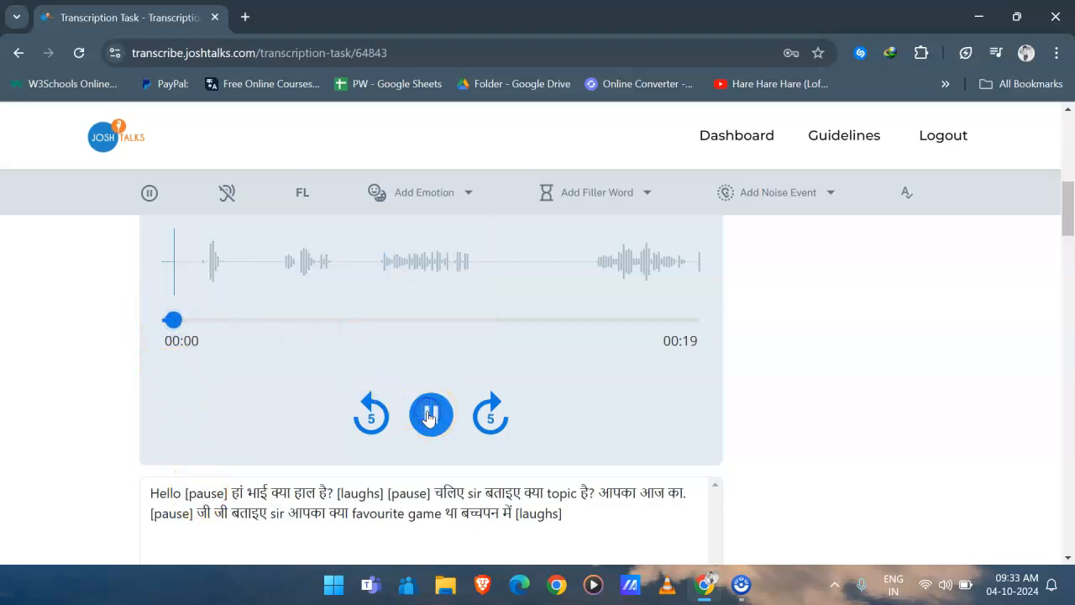
{"action": "left_click", "coordinate": [428, 417]}
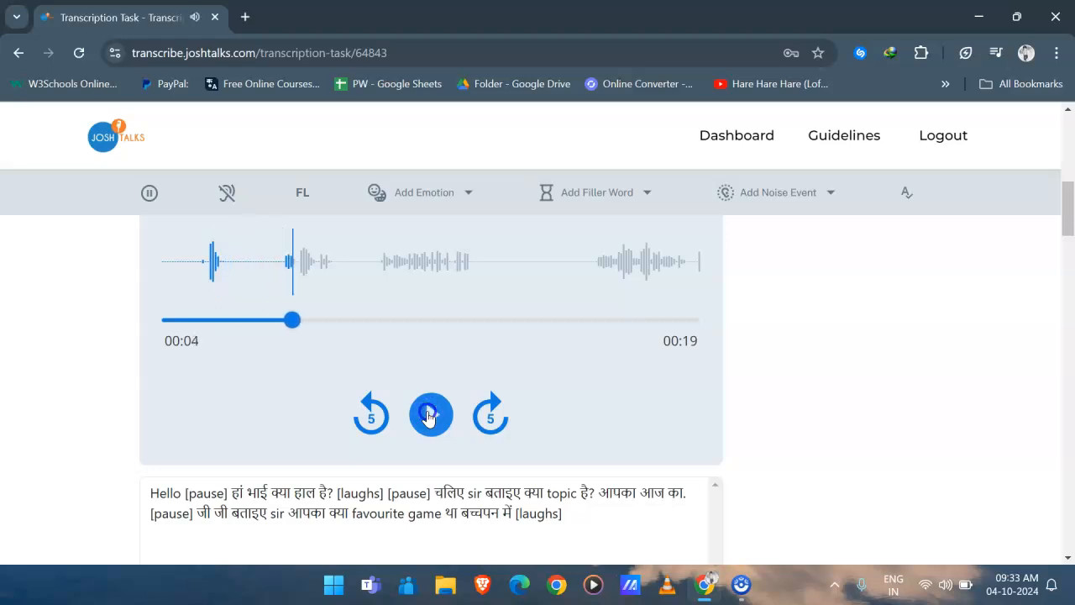
{"action": "left_click", "coordinate": [205, 492]}
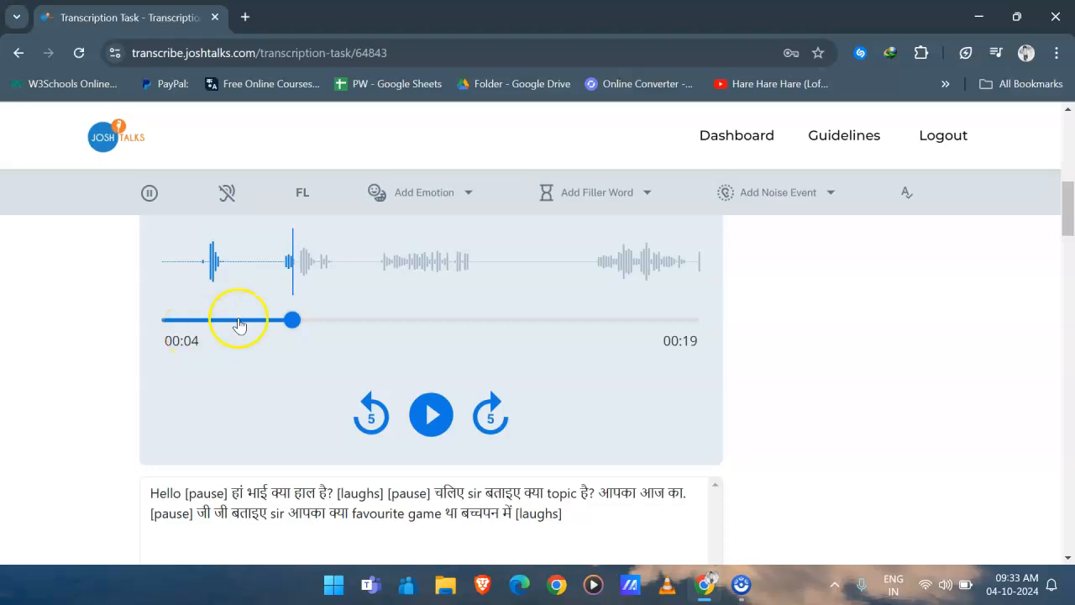
- Examine the available noise event tags and filler word tags without inserting any
{"action": "left_click", "coordinate": [799, 192]}
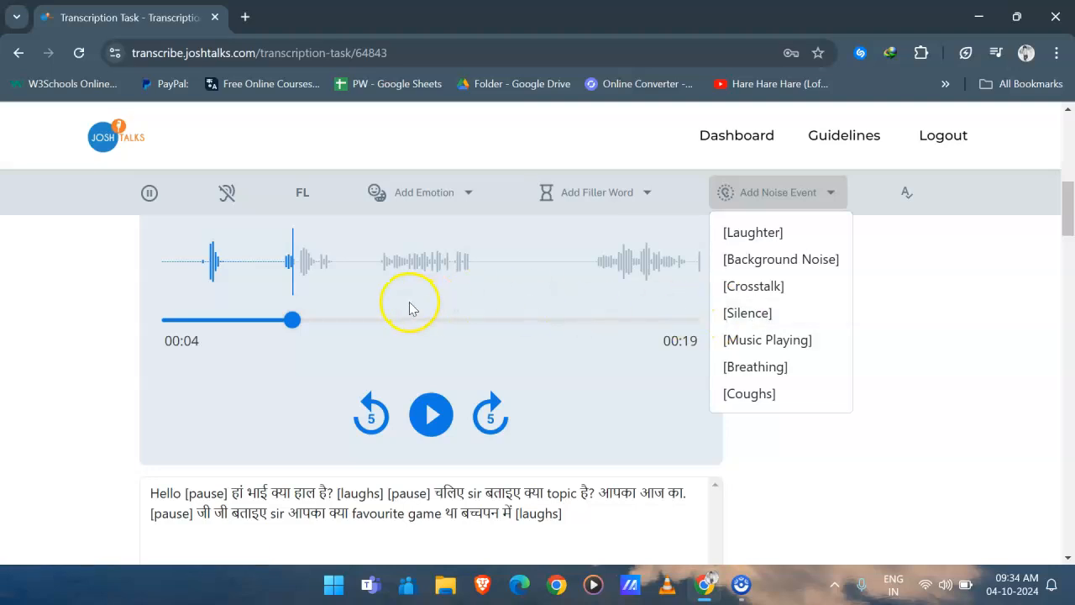
{"action": "scroll", "coordinate": [410, 309], "scroll_direction": "up", "scroll_amount": 1}
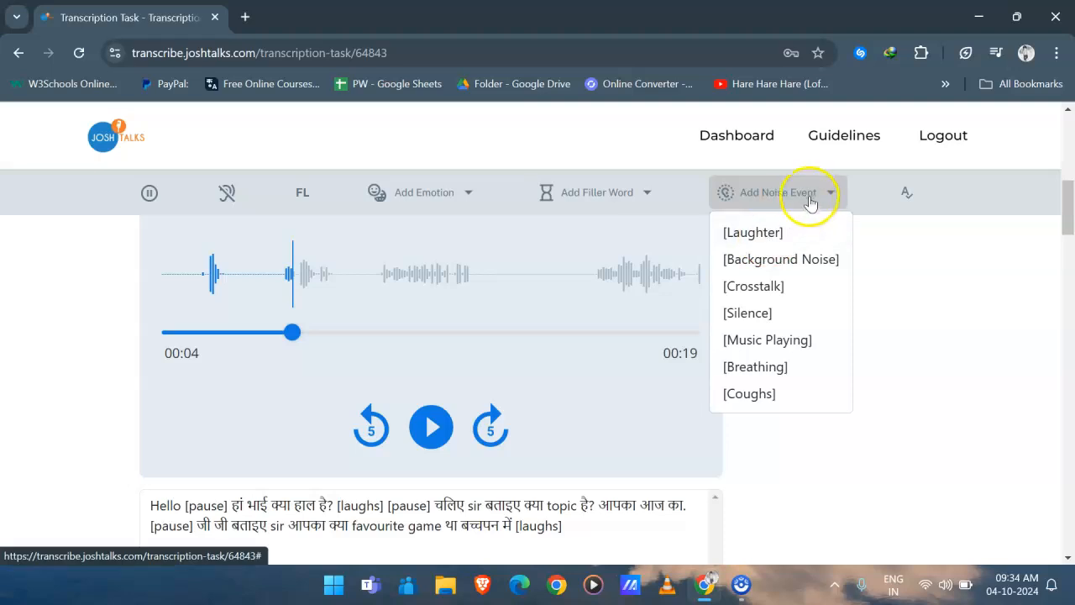
{"action": "left_click", "coordinate": [606, 198]}
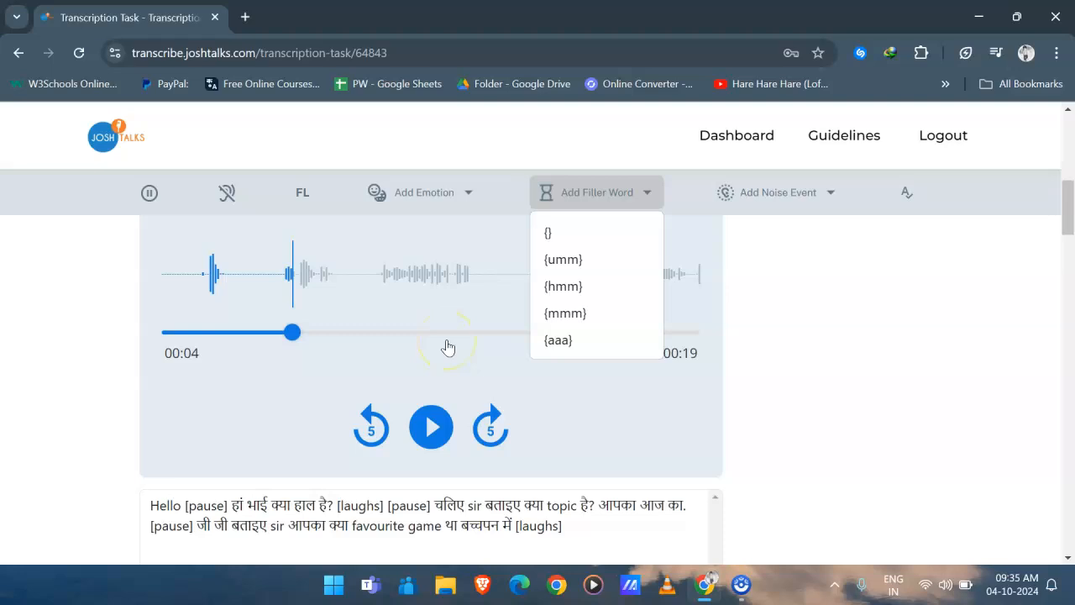
{"action": "left_click", "coordinate": [148, 198]}
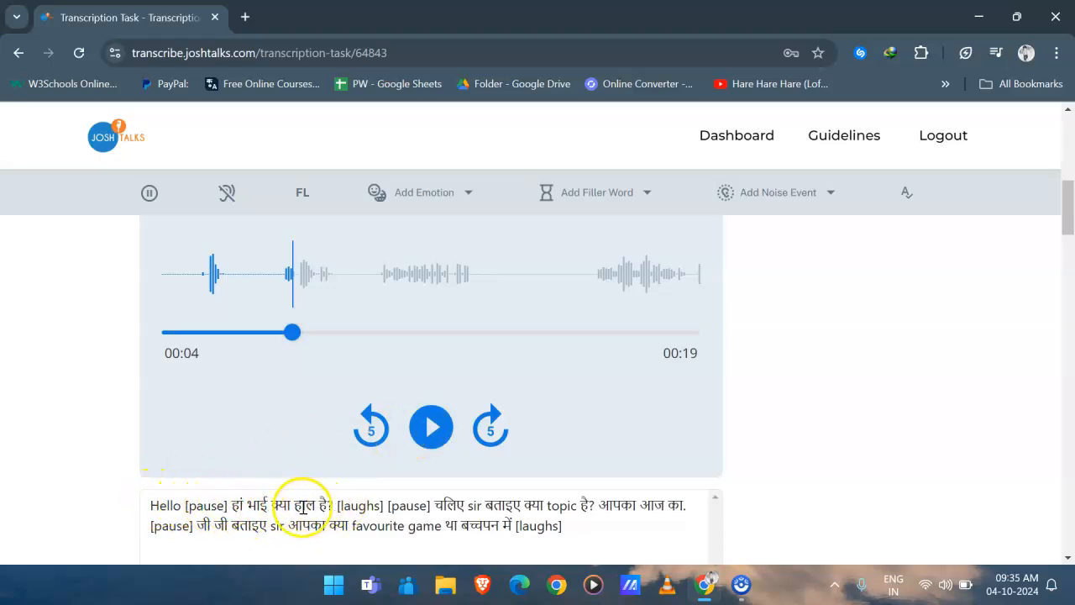
- Highlight "हां भाई क्या हाल है" in the Part 1 transcript and continue the audio to about 10 seconds
{"action": "double_click", "coordinate": [243, 505]}
{"action": "left_click_drag", "start_coordinate": [251, 504], "coordinate": [336, 505]}
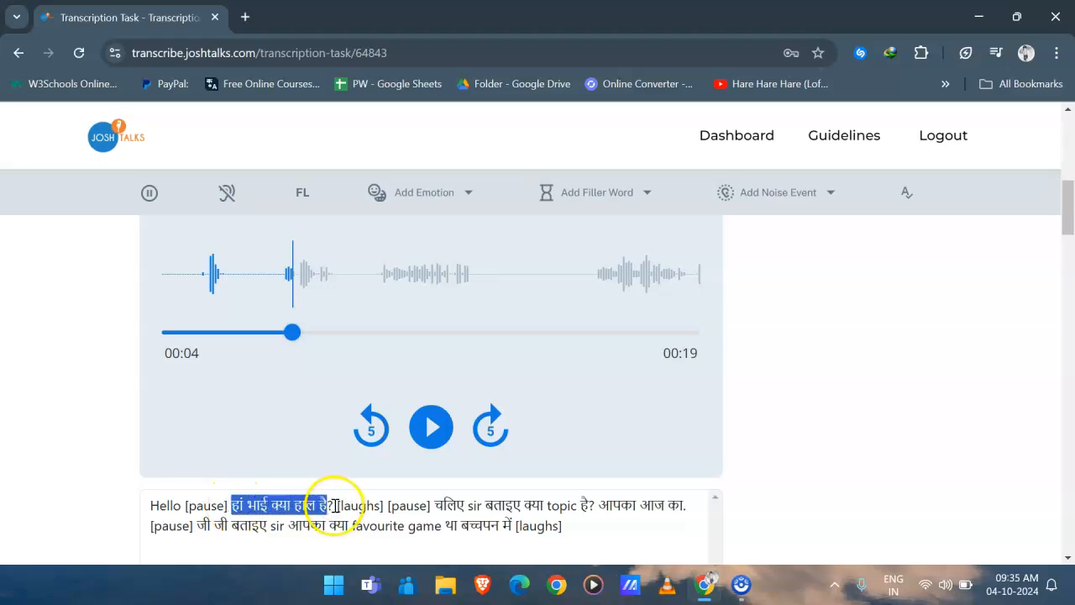
{"action": "left_click", "coordinate": [430, 435]}
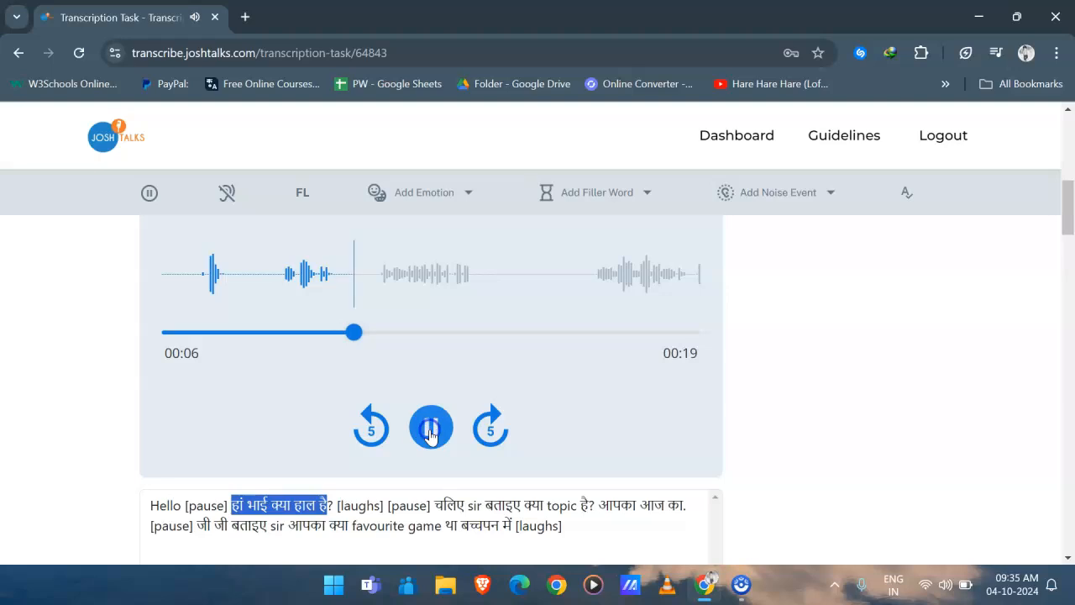
{"action": "left_click", "coordinate": [430, 434]}
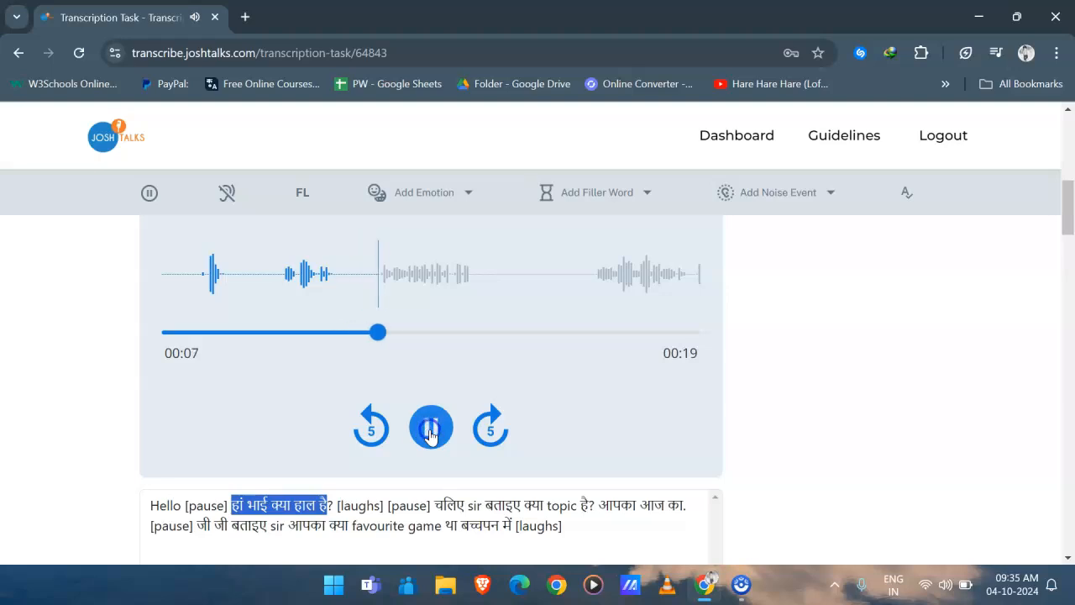
{"action": "left_click", "coordinate": [430, 434]}
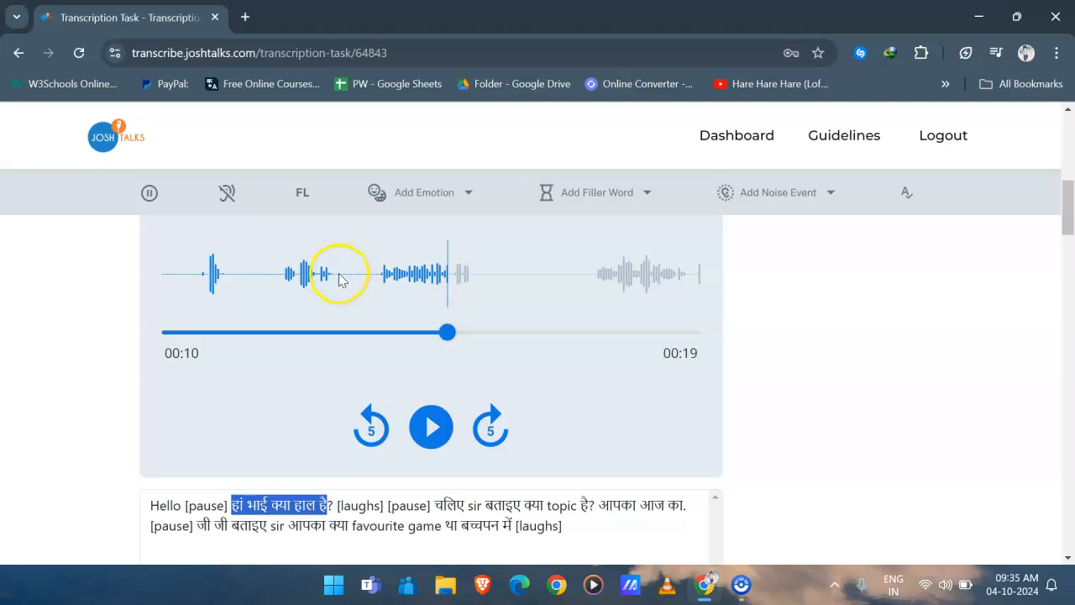
- Move the Part 1 playback to the silent gaps around 6–8 and 11 seconds, and play the clip to its end
{"action": "left_click", "coordinate": [330, 332]}
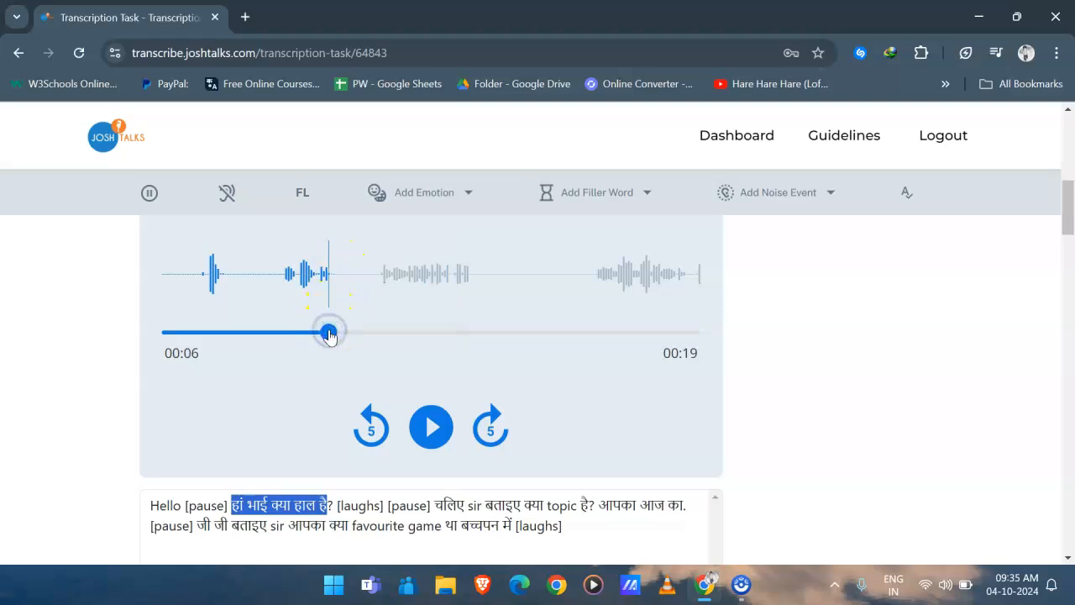
{"action": "left_click_drag", "start_coordinate": [329, 334], "coordinate": [386, 337]}
{"action": "left_click", "coordinate": [515, 435]}
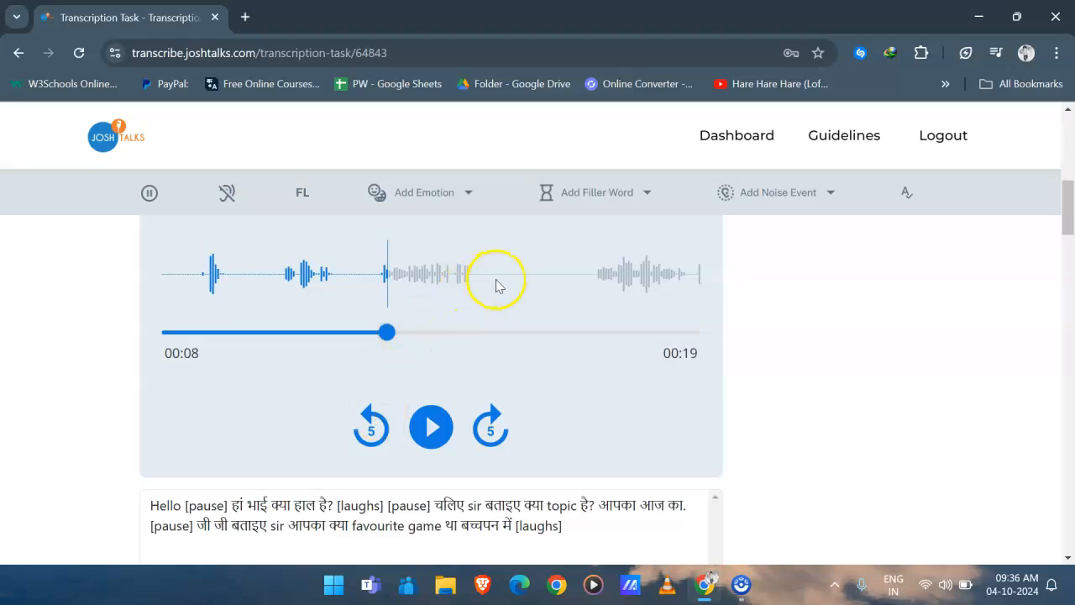
{"action": "left_click", "coordinate": [494, 333]}
{"action": "left_click", "coordinate": [570, 337]}
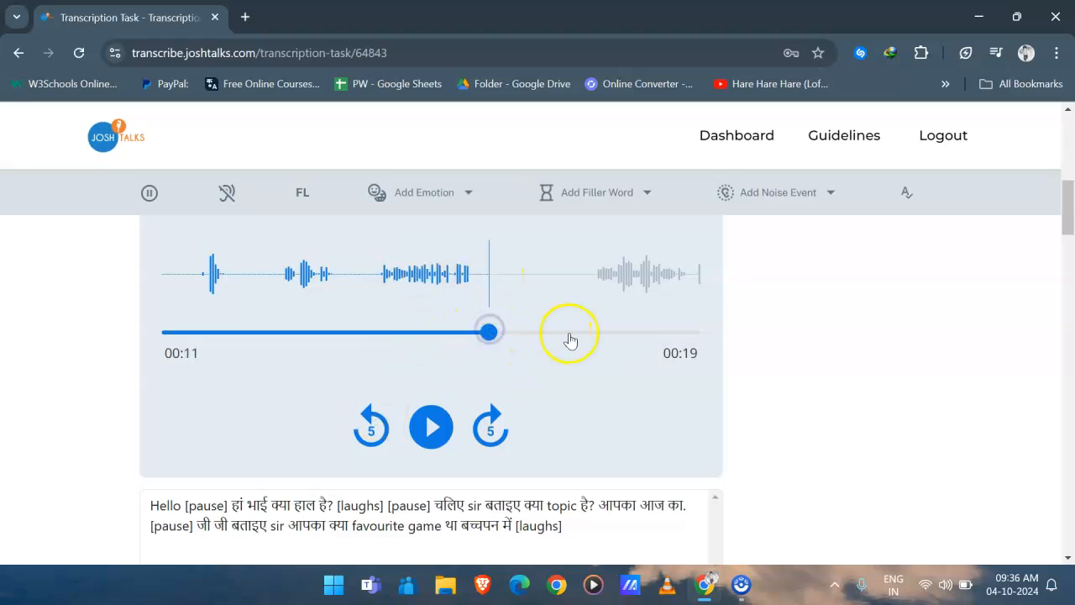
{"action": "left_click", "coordinate": [472, 336]}
{"action": "left_click", "coordinate": [619, 337]}
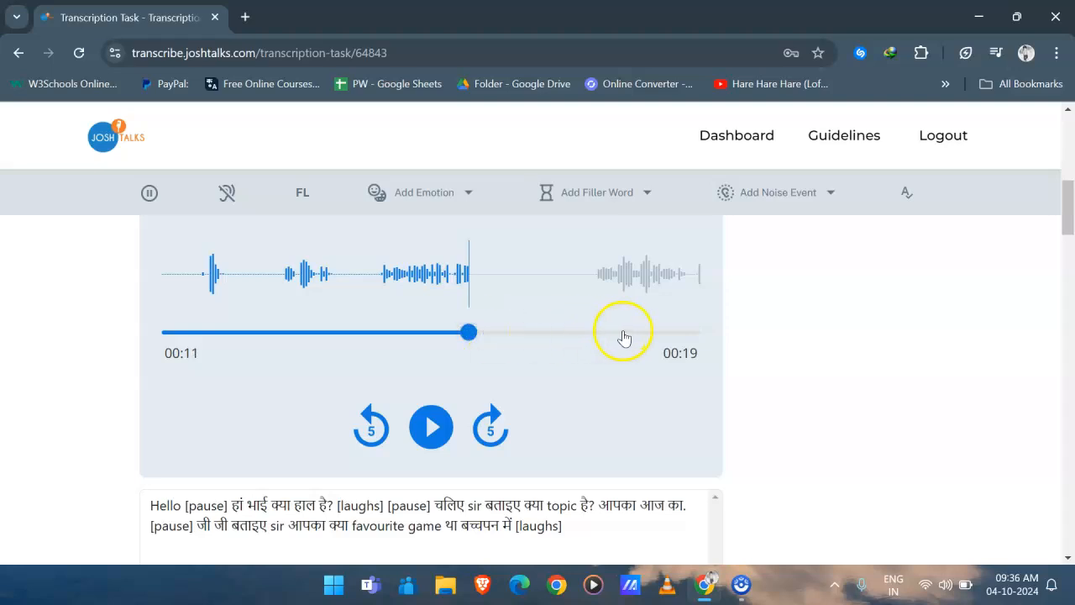
{"action": "left_click", "coordinate": [454, 421]}
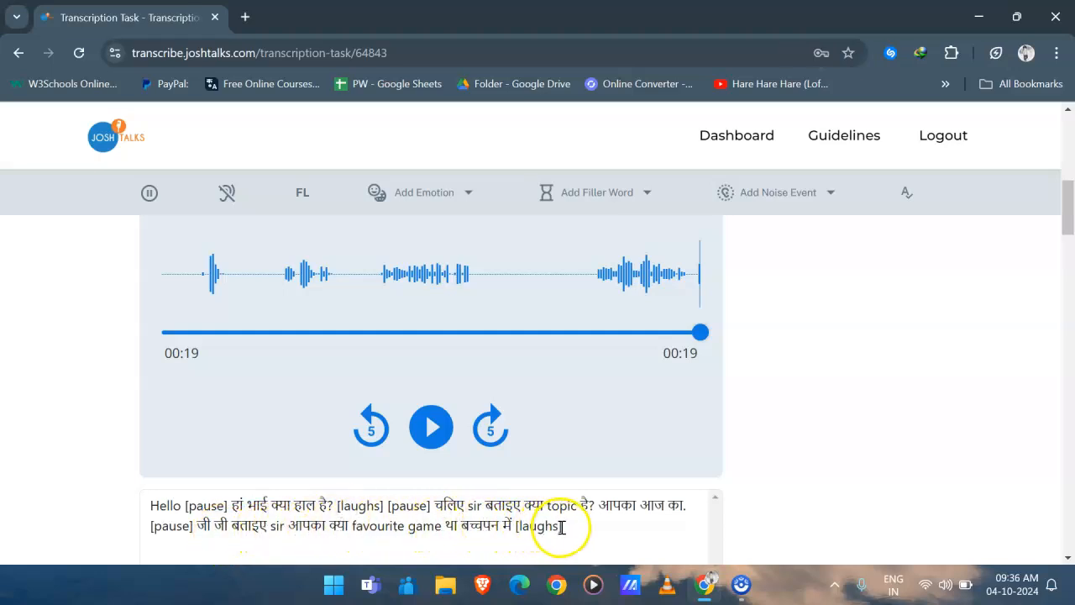
- Expand Part 2 and play its whole audio clip while comparing it with the transcript
{"action": "scroll", "coordinate": [493, 473], "scroll_direction": "down", "scroll_amount": 3}
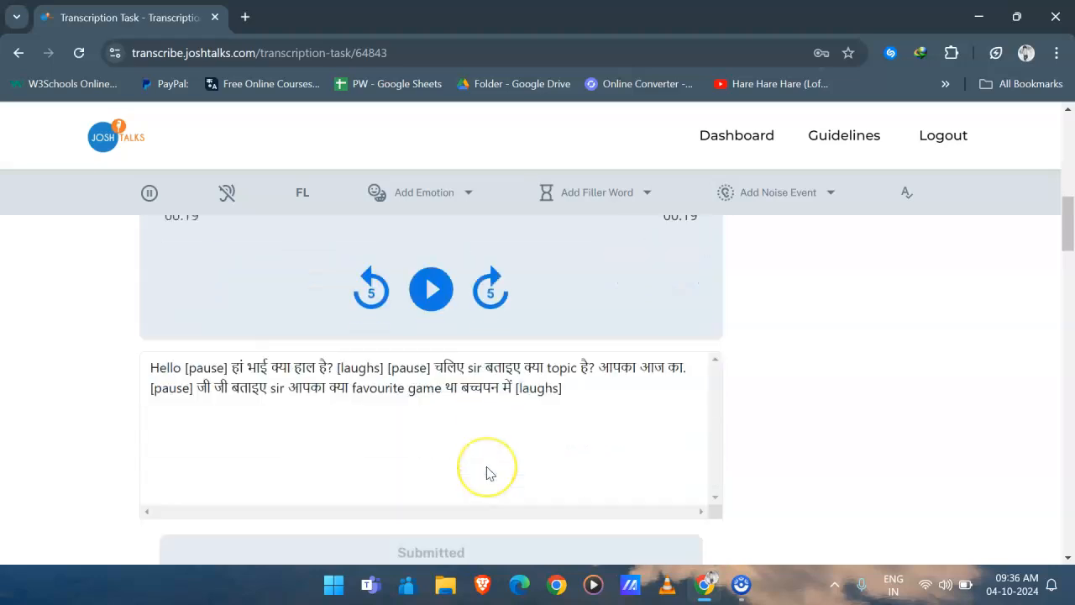
{"action": "scroll", "coordinate": [491, 473], "scroll_direction": "down", "scroll_amount": 2}
{"action": "scroll", "coordinate": [487, 473], "scroll_direction": "up", "scroll_amount": 2}
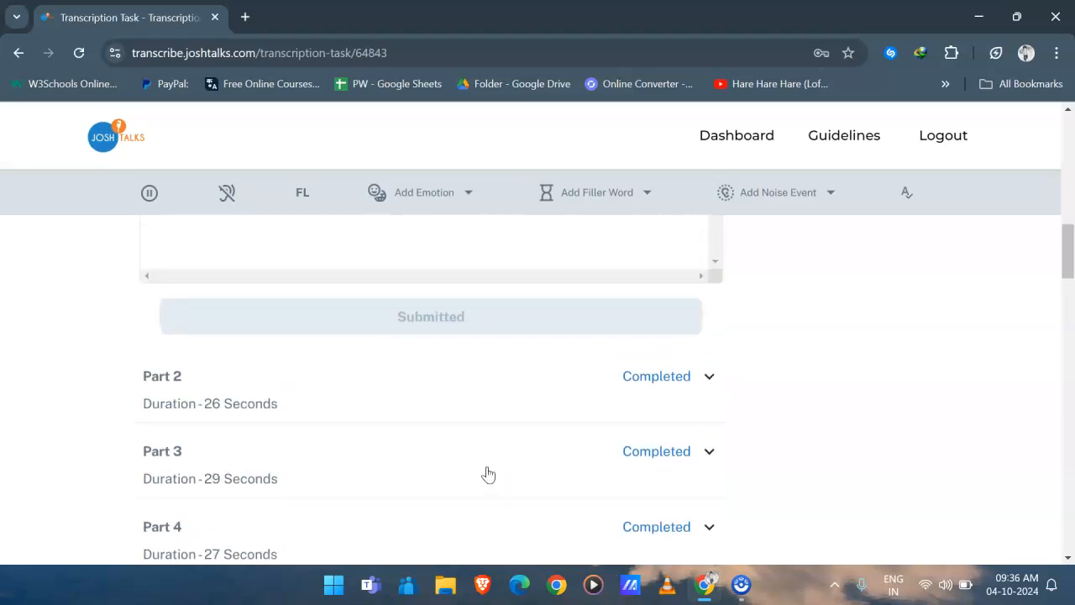
{"action": "left_click", "coordinate": [509, 411]}
{"action": "scroll", "coordinate": [509, 410], "scroll_direction": "down", "scroll_amount": 4}
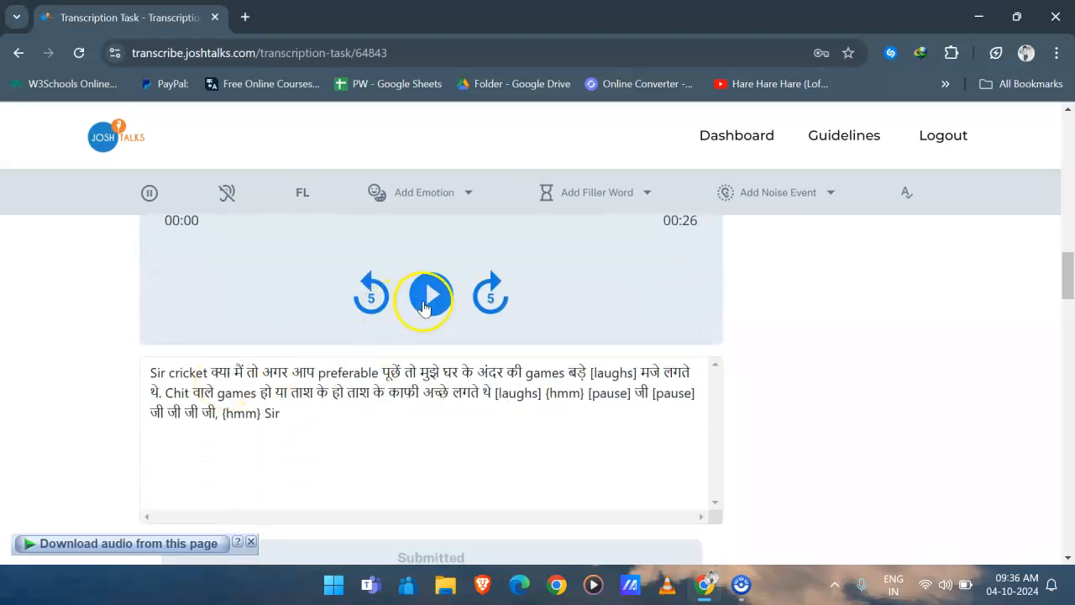
{"action": "left_click", "coordinate": [425, 306]}
{"action": "scroll", "coordinate": [271, 315], "scroll_direction": "up", "scroll_amount": 1}
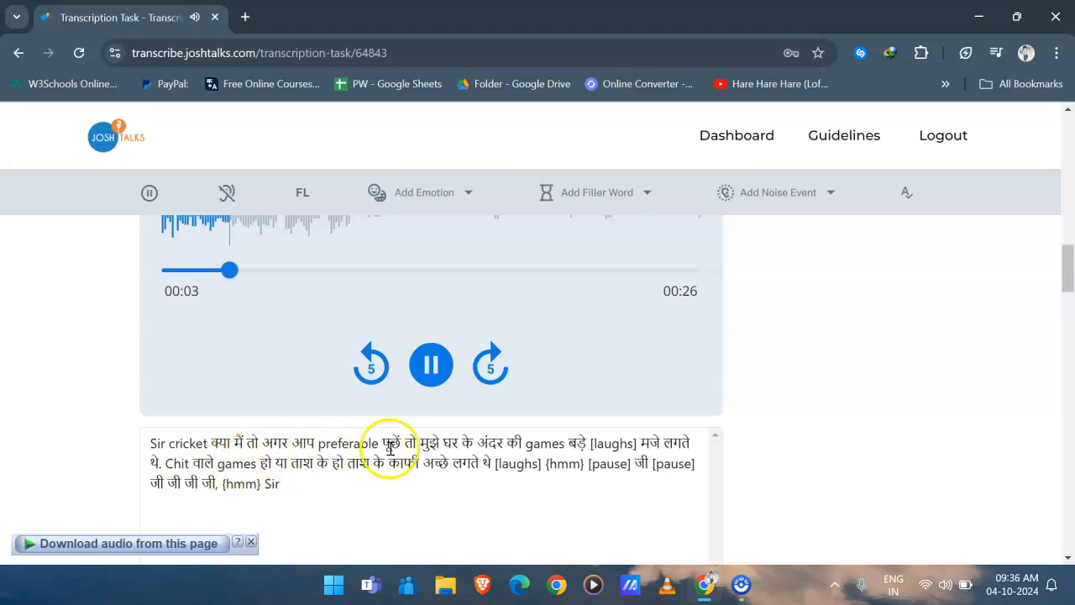
{"action": "scroll", "coordinate": [396, 450], "scroll_direction": "up", "scroll_amount": 1}
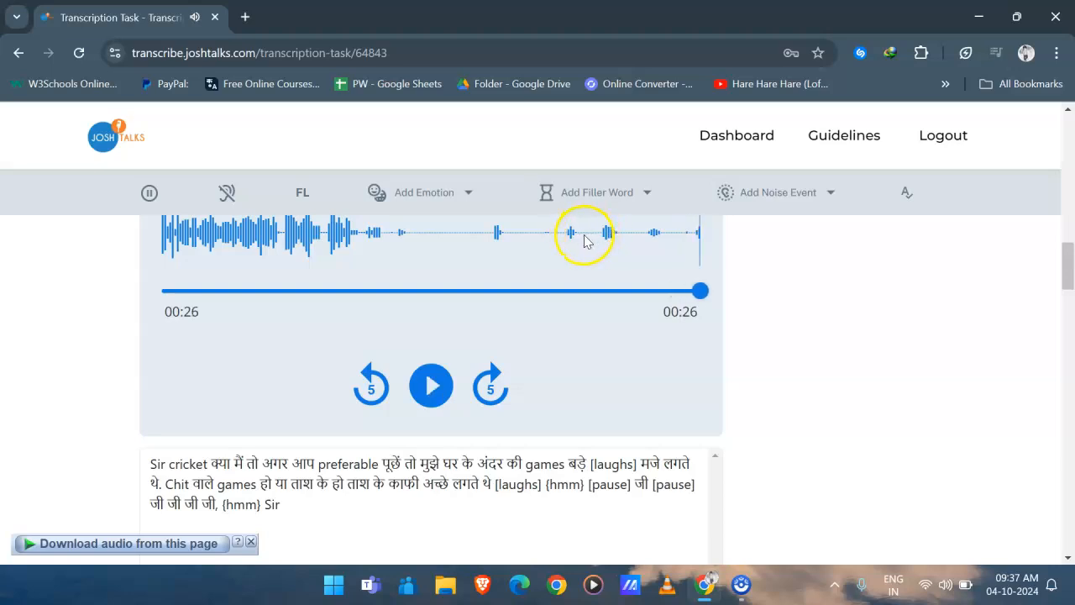
- Go to the uncorrected 10-second audio part and play its clip to about 1 second
{"action": "scroll", "coordinate": [542, 379], "scroll_direction": "down", "scroll_amount": 3}
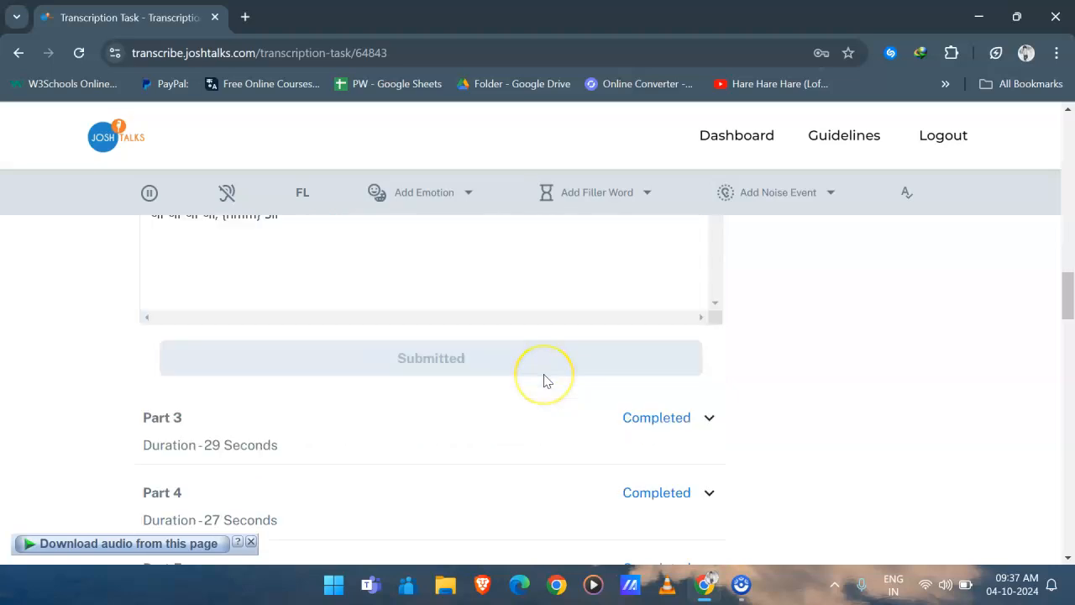
{"action": "scroll", "coordinate": [545, 379], "scroll_direction": "down", "scroll_amount": 5}
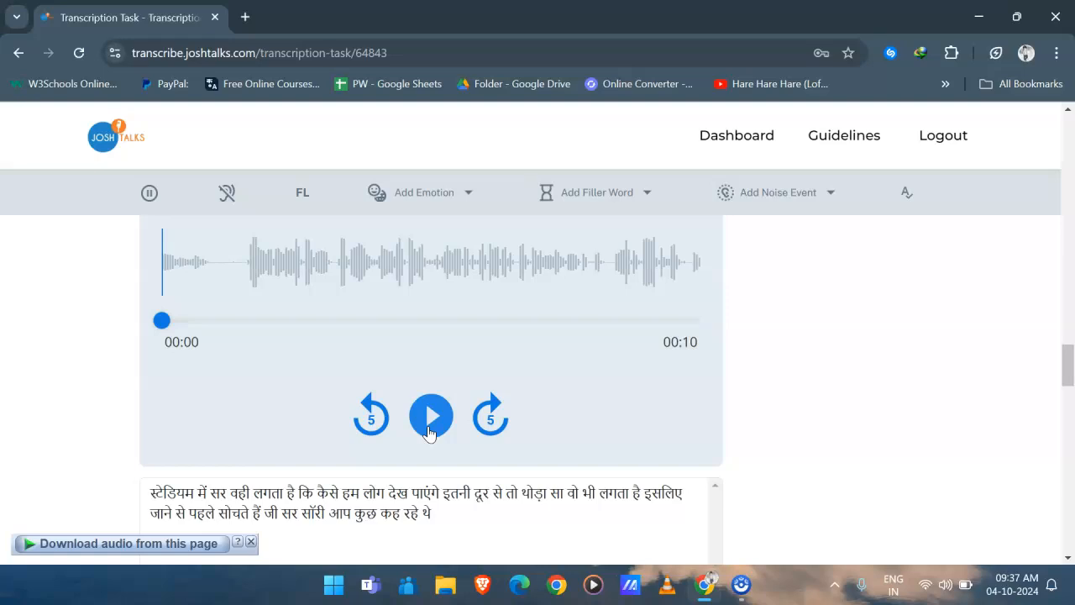
{"action": "left_click", "coordinate": [429, 432]}
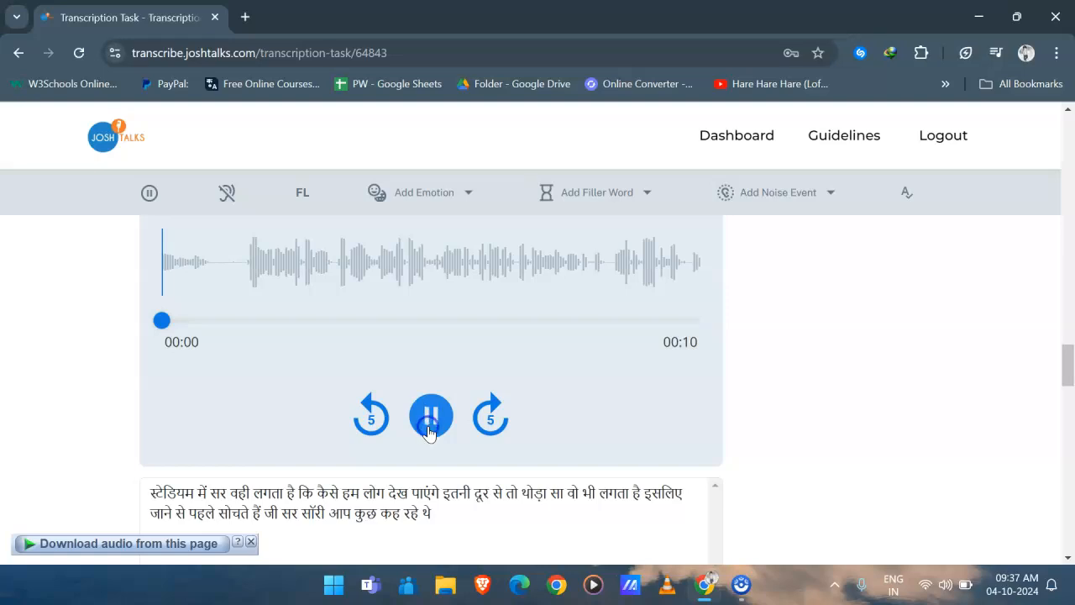
{"action": "left_click", "coordinate": [429, 432]}
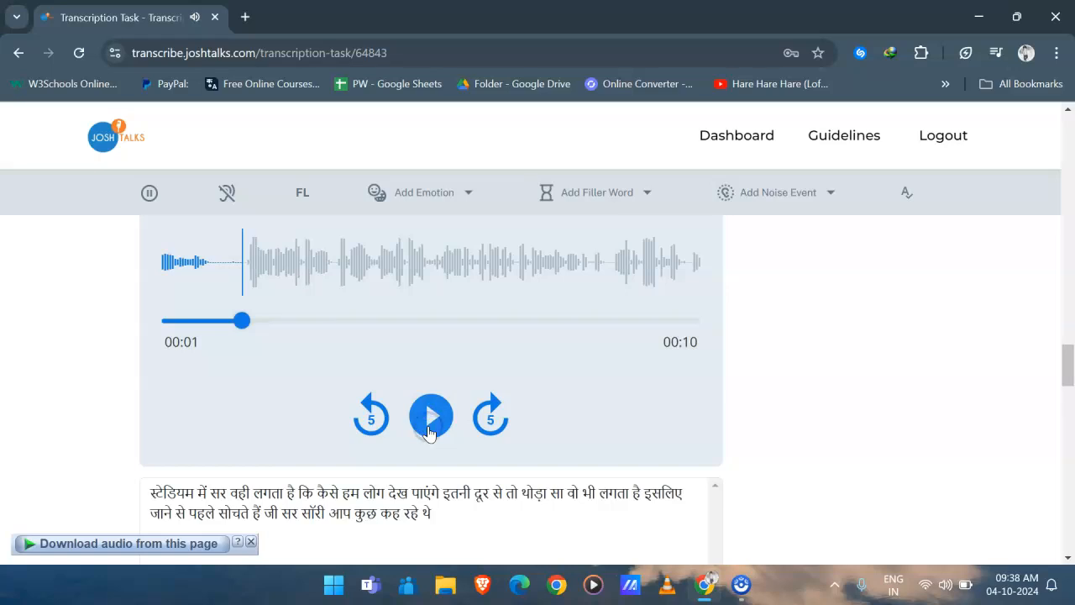
- Insert two {hmm} filler word tags at the start of the 10-second part's transcript
{"action": "left_click", "coordinate": [151, 495]}
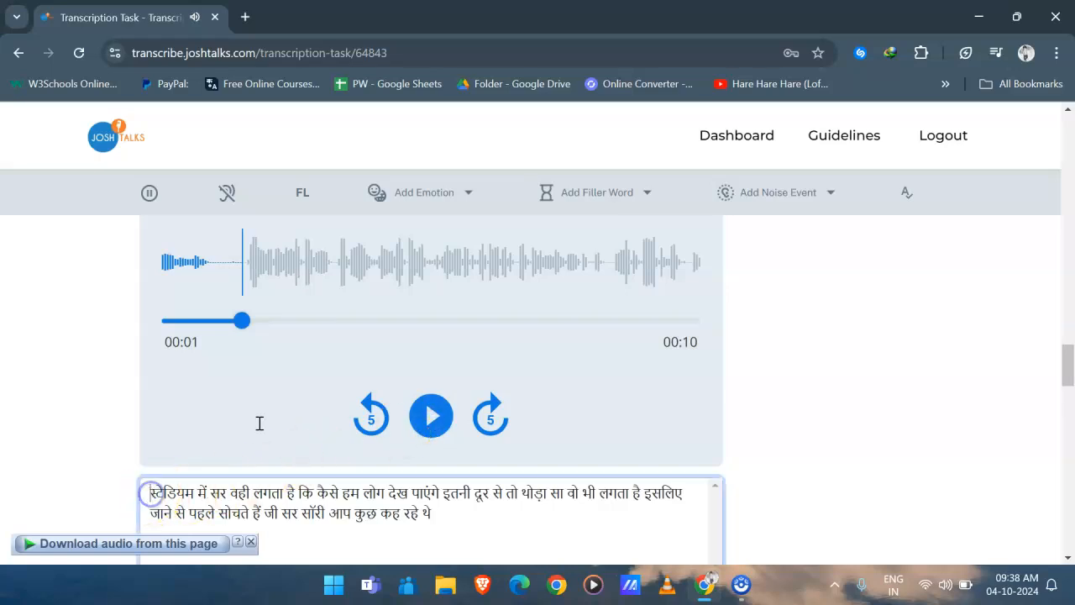
{"action": "left_click", "coordinate": [629, 193]}
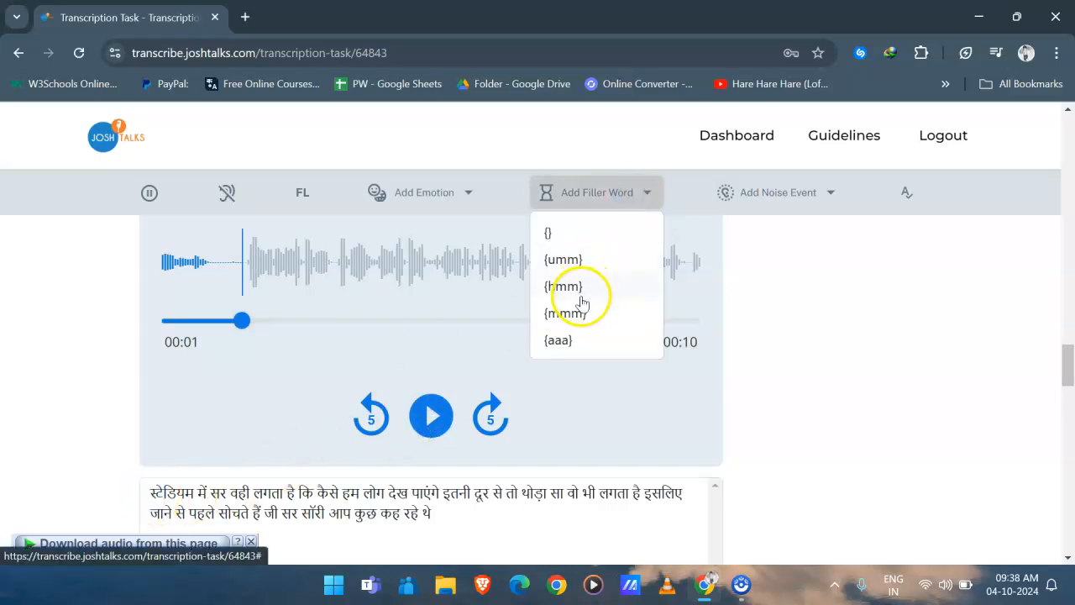
{"action": "left_click", "coordinate": [582, 286]}
{"action": "left_click", "coordinate": [636, 190]}
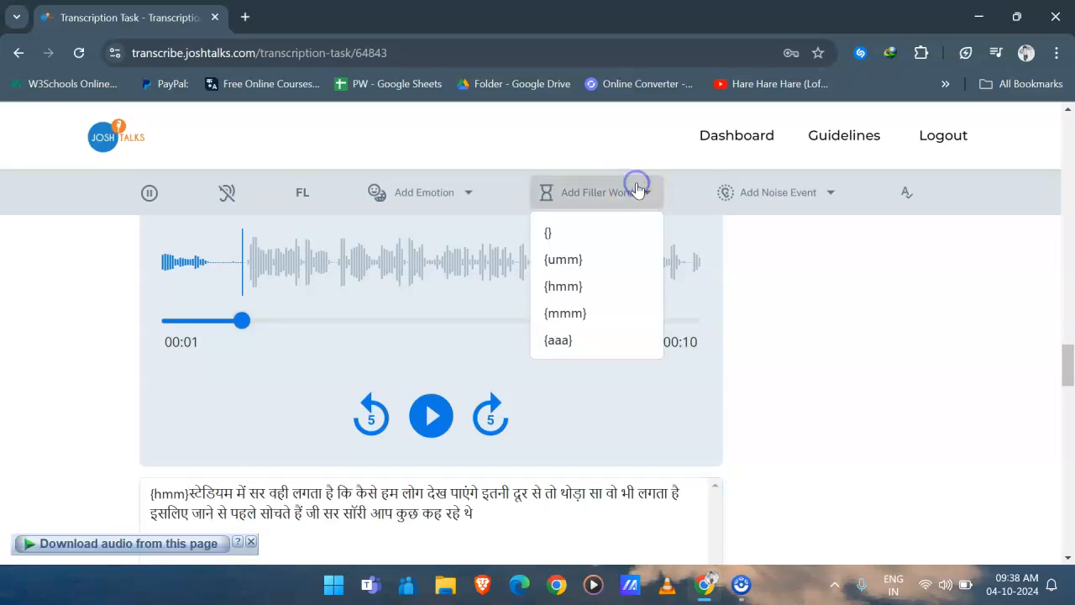
{"action": "left_click", "coordinate": [601, 288]}
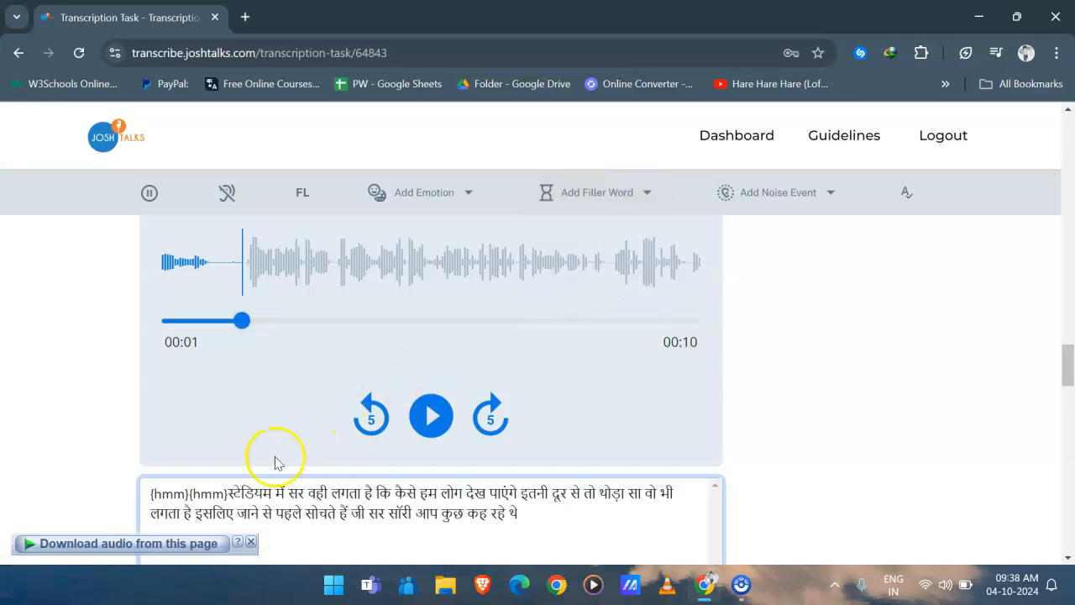
- Continue the audio to about 3 seconds and replace "स्टेडियम" with "stadium" in the transcript
{"action": "left_click", "coordinate": [430, 416]}
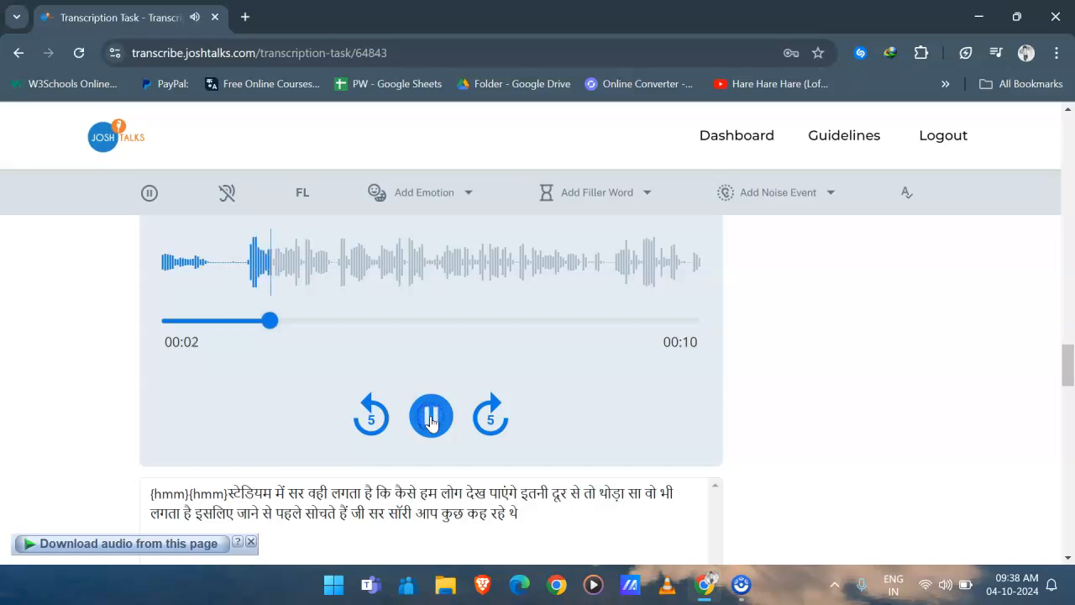
{"action": "left_click", "coordinate": [430, 420]}
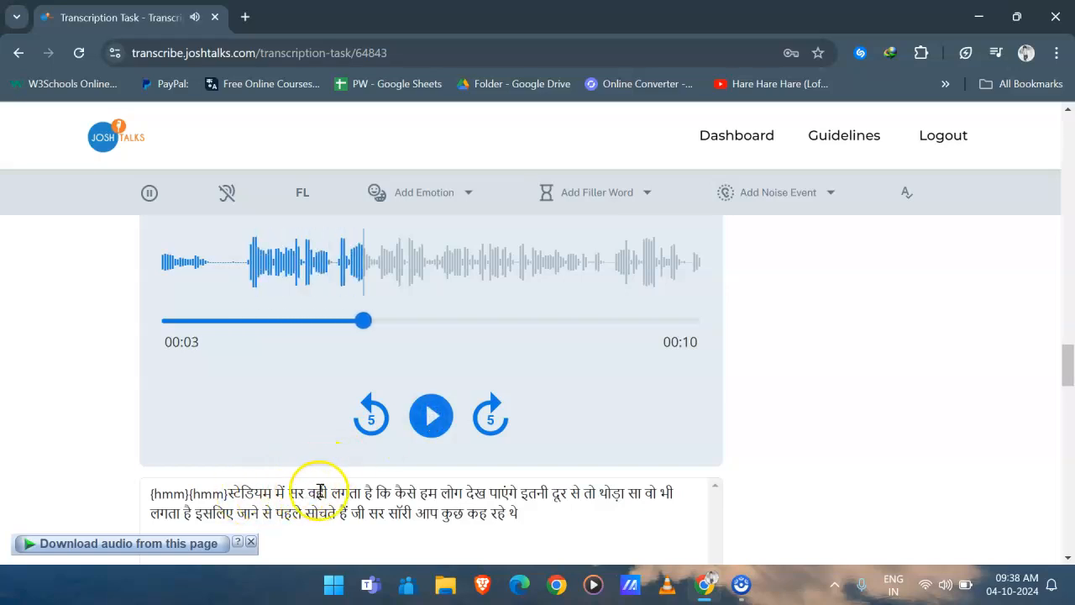
{"action": "left_click", "coordinate": [227, 494]}
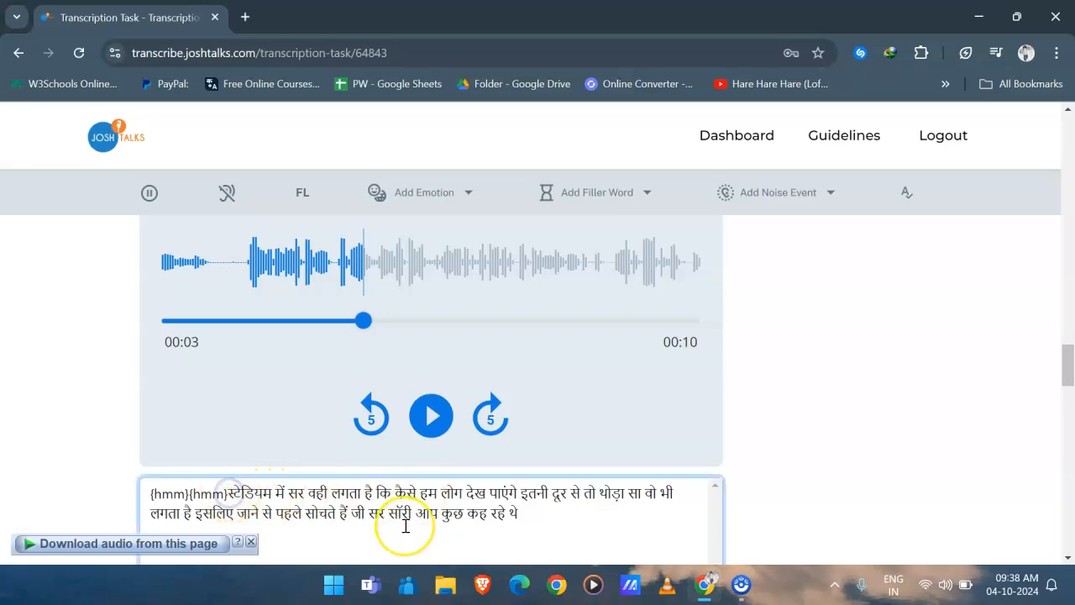
{"action": "key", "text": "ctrl+shift+Right"}
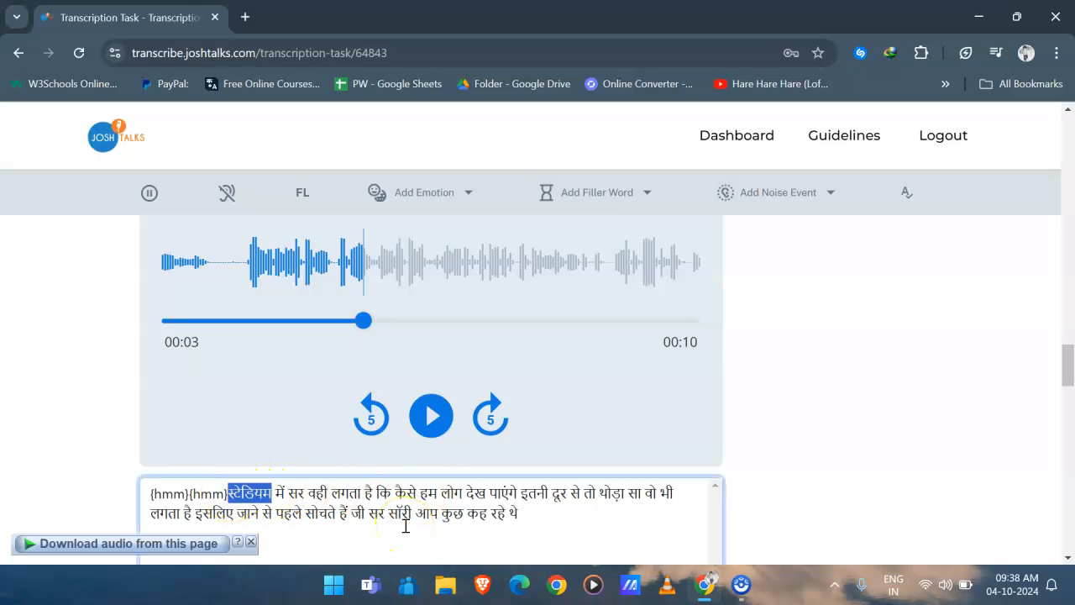
{"action": "type", "text": "sta"}
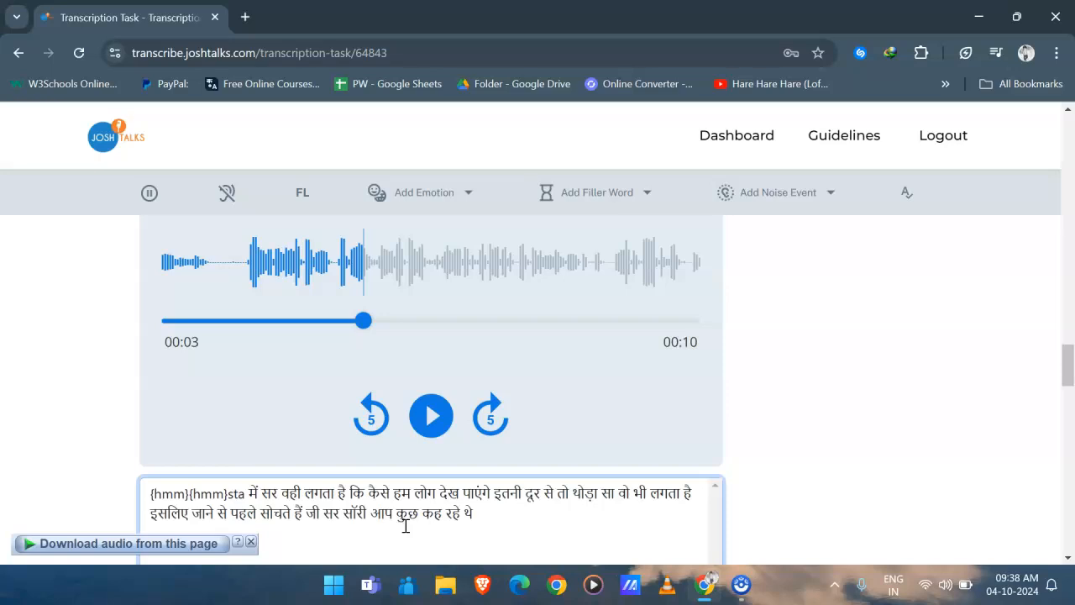
{"action": "type", "text": "dium"}
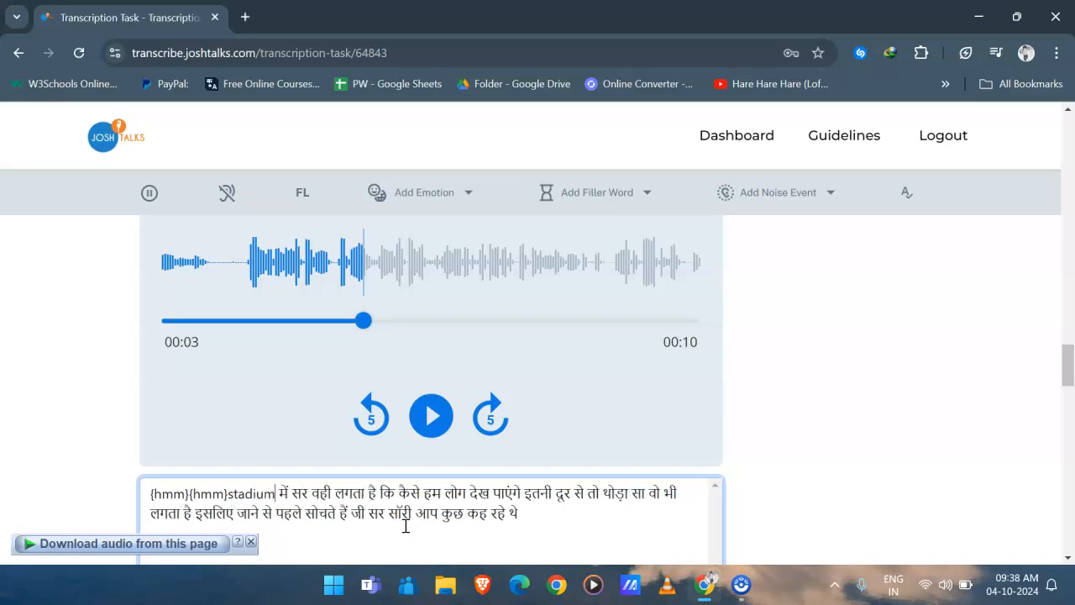
- Add spaces around the {hmm} tags and correct the opening words to "Stadium में sir"
{"action": "type", "text": " में"}
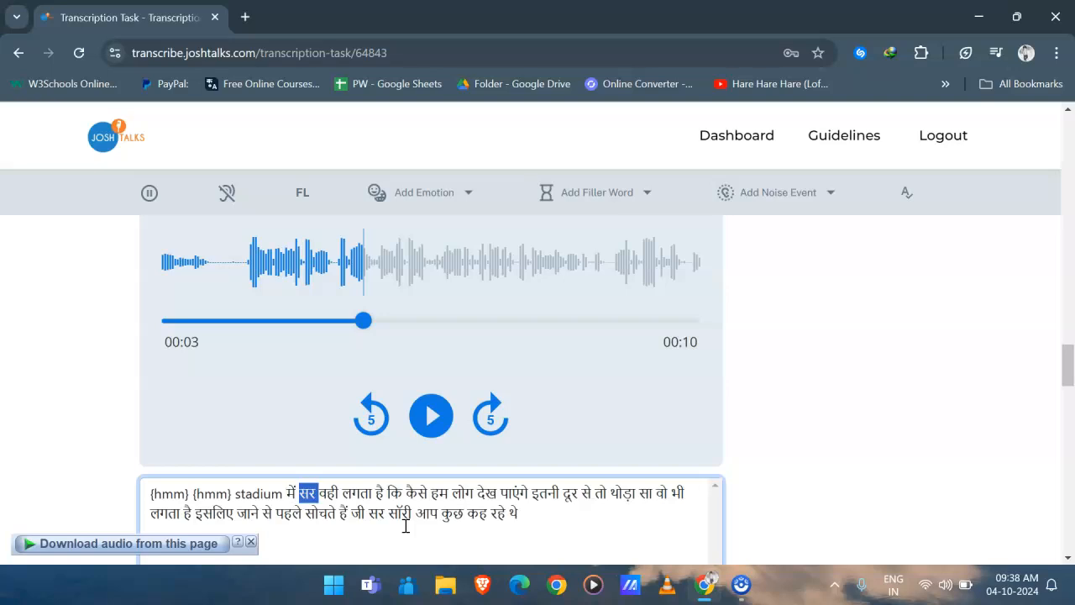
{"action": "type", "text": "sir"}
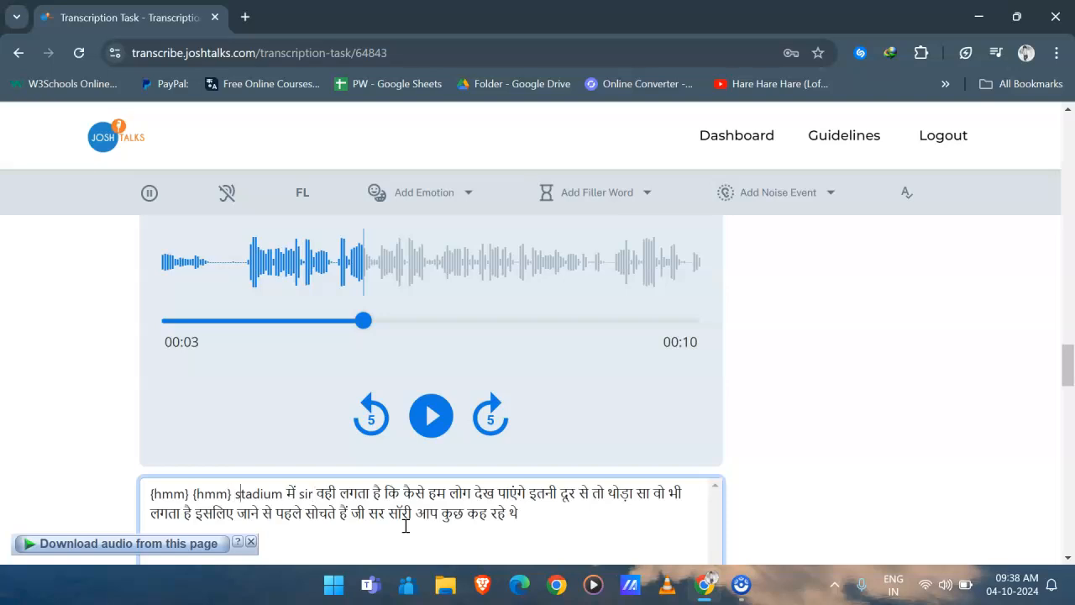
{"action": "key", "text": "Delete"}
{"action": "type", "text": "S"}
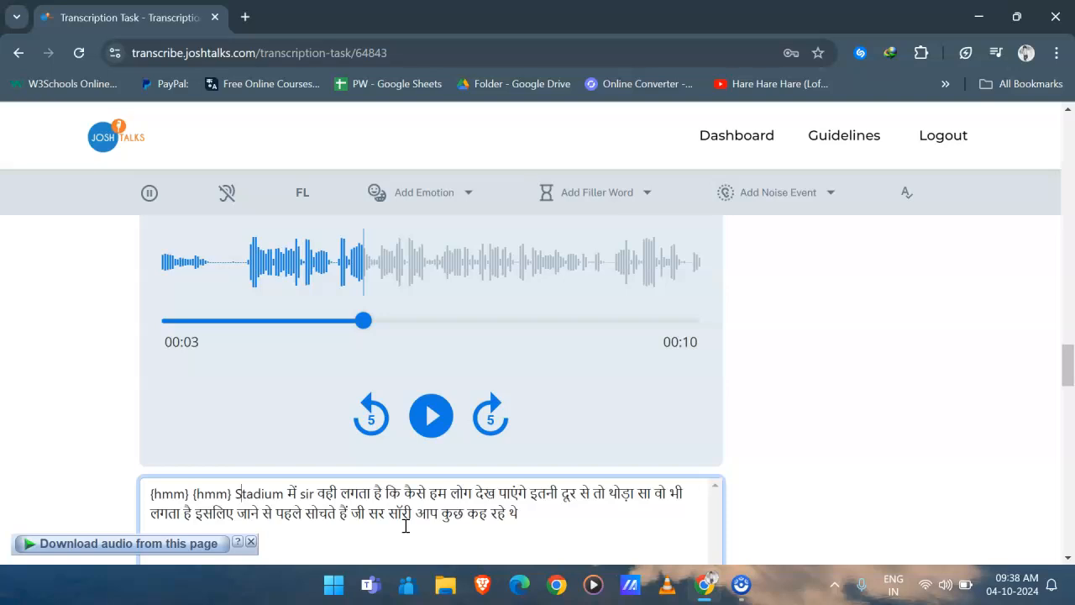
- Play the 10-second clip to its end and replay it to about 6 seconds, checking it against the transcript
{"action": "left_click", "coordinate": [435, 417]}
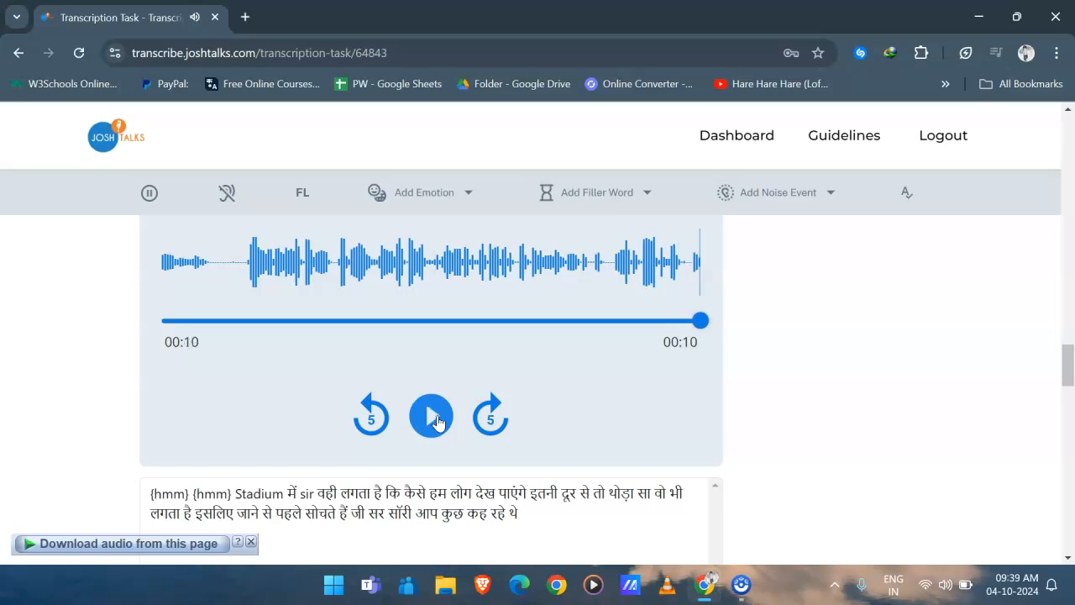
{"action": "left_click", "coordinate": [437, 421]}
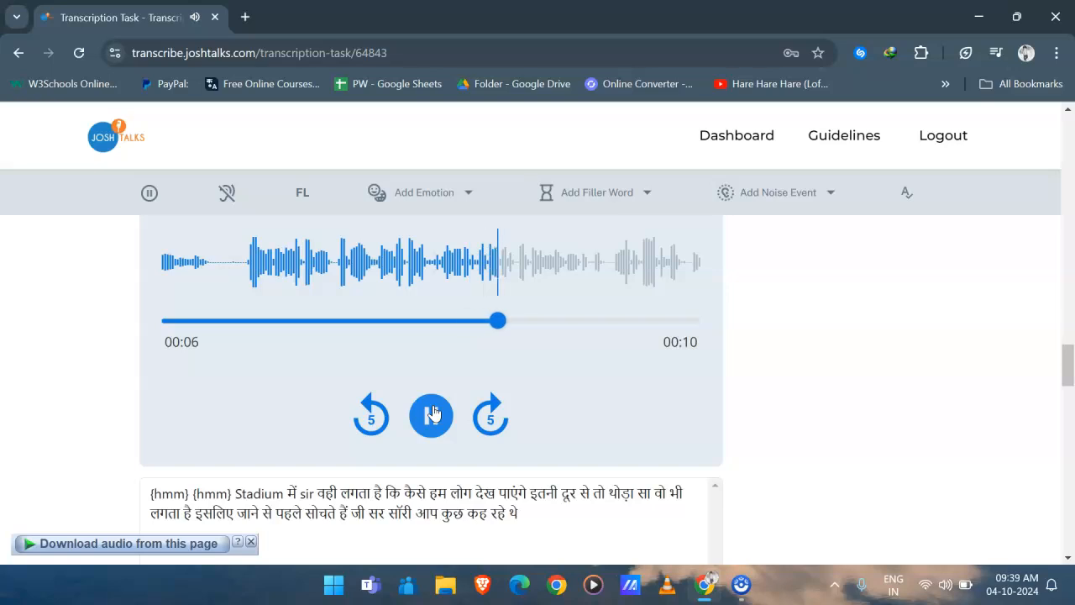
{"action": "left_click", "coordinate": [433, 414]}
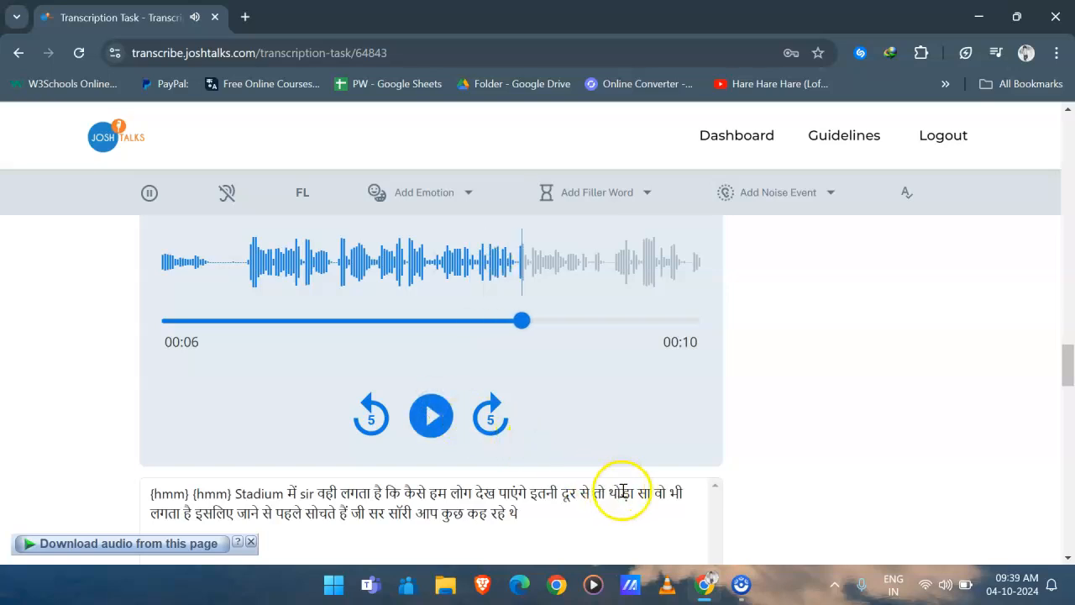
- Insert a [laughs] tag after "वो भी" in the transcript, separated from the word by a space
{"action": "left_click", "coordinate": [684, 494]}
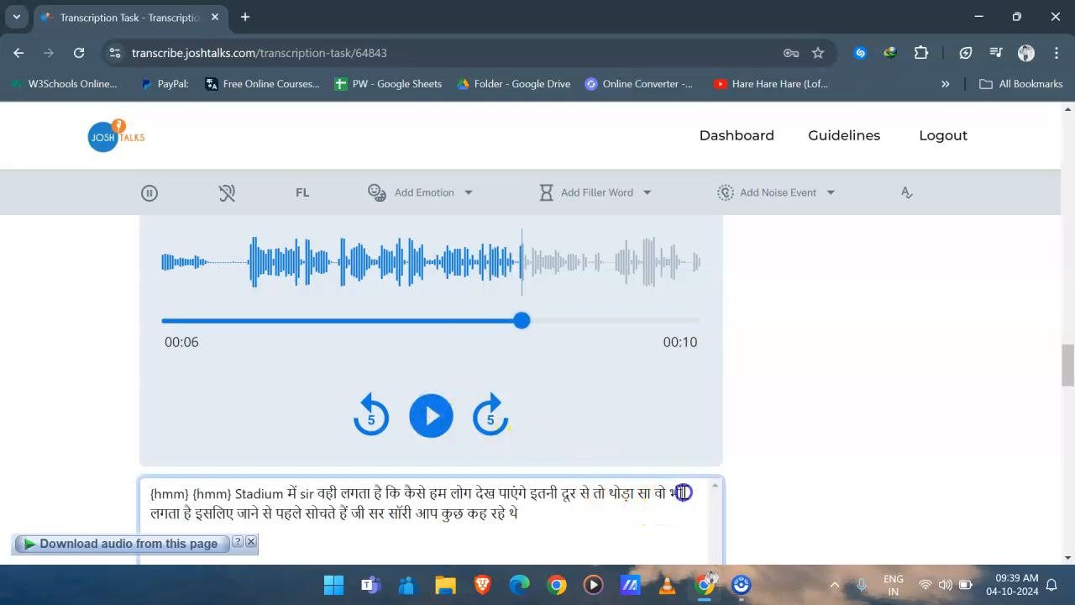
{"action": "left_click", "coordinate": [785, 197]}
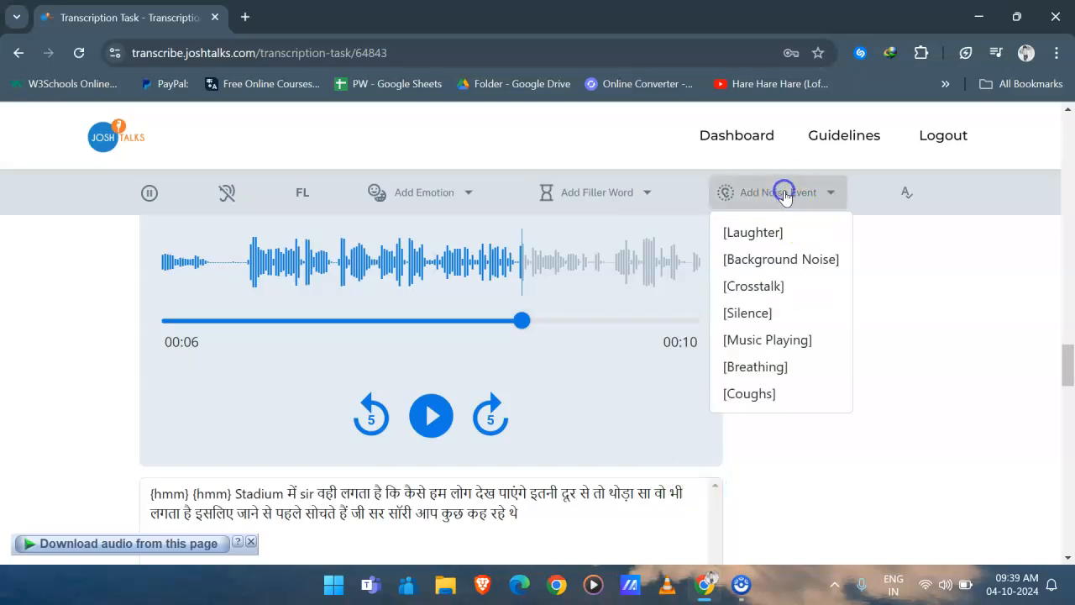
{"action": "left_click", "coordinate": [754, 232]}
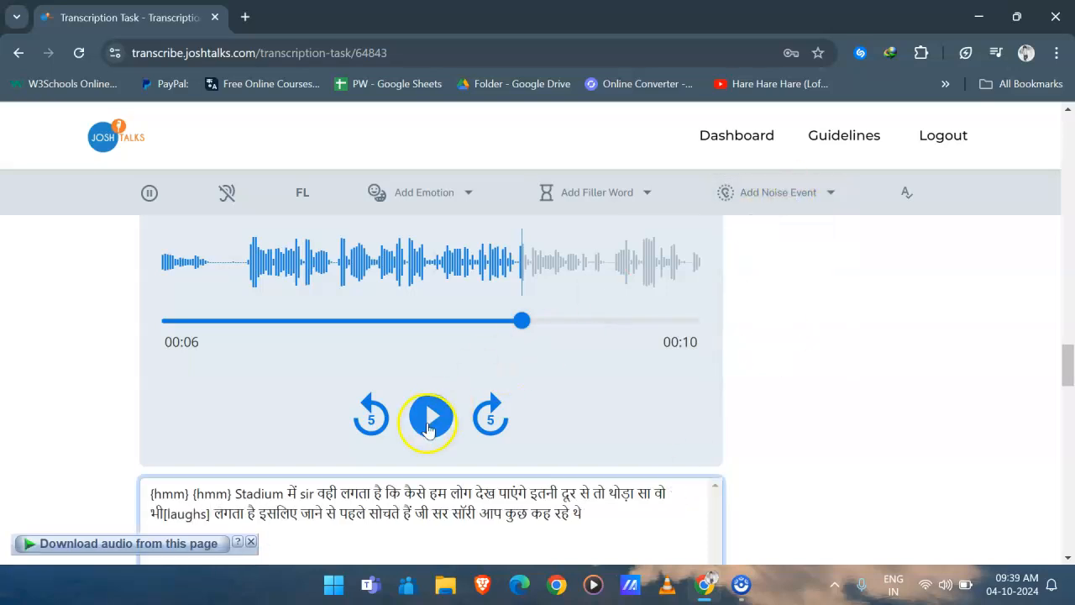
{"action": "left_click", "coordinate": [168, 514]}
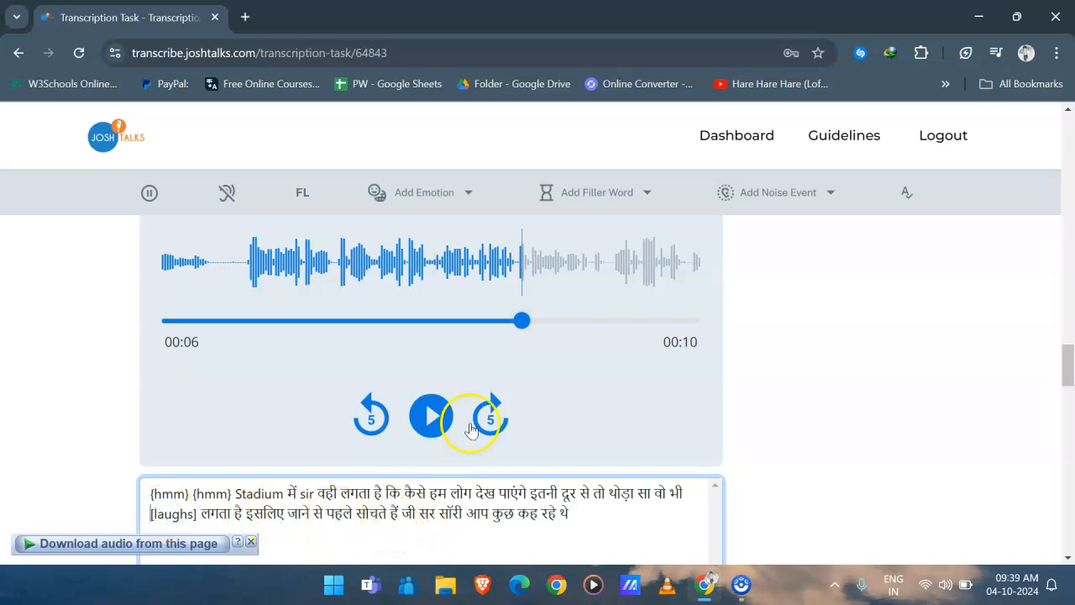
- Play the remaining audio and replace "सर सॉरी" with "sir sorry" in the transcript's second line
{"action": "left_click", "coordinate": [433, 416]}
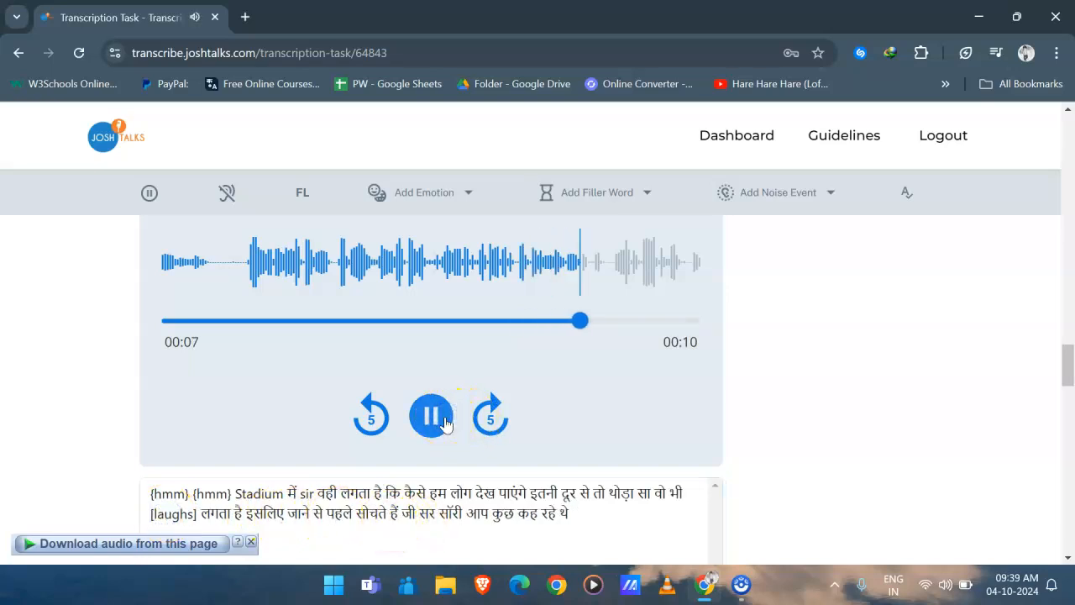
{"action": "left_click", "coordinate": [430, 513]}
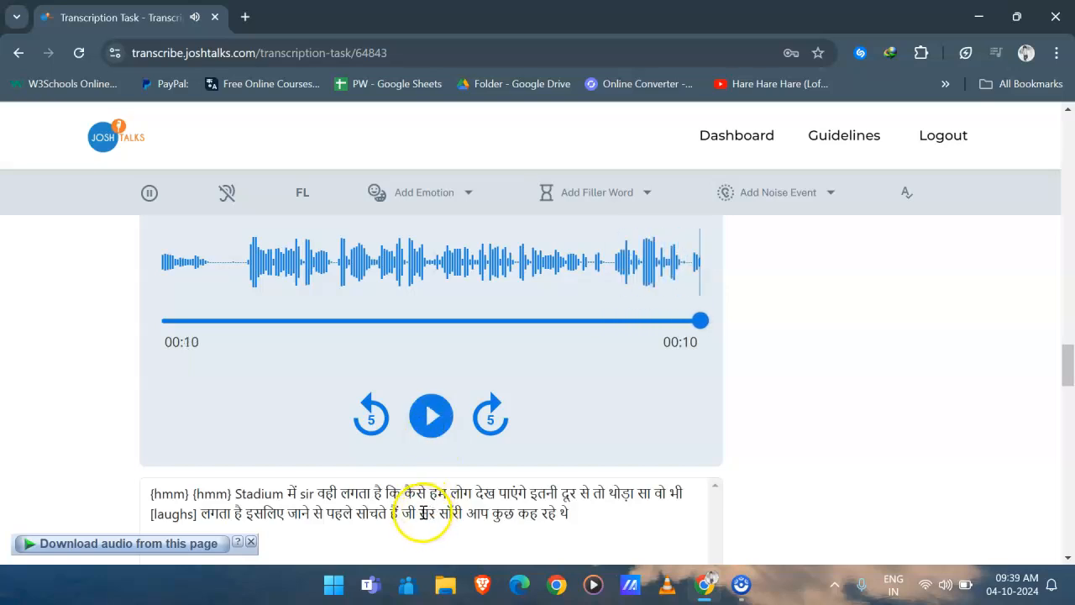
{"action": "double_click", "coordinate": [429, 513]}
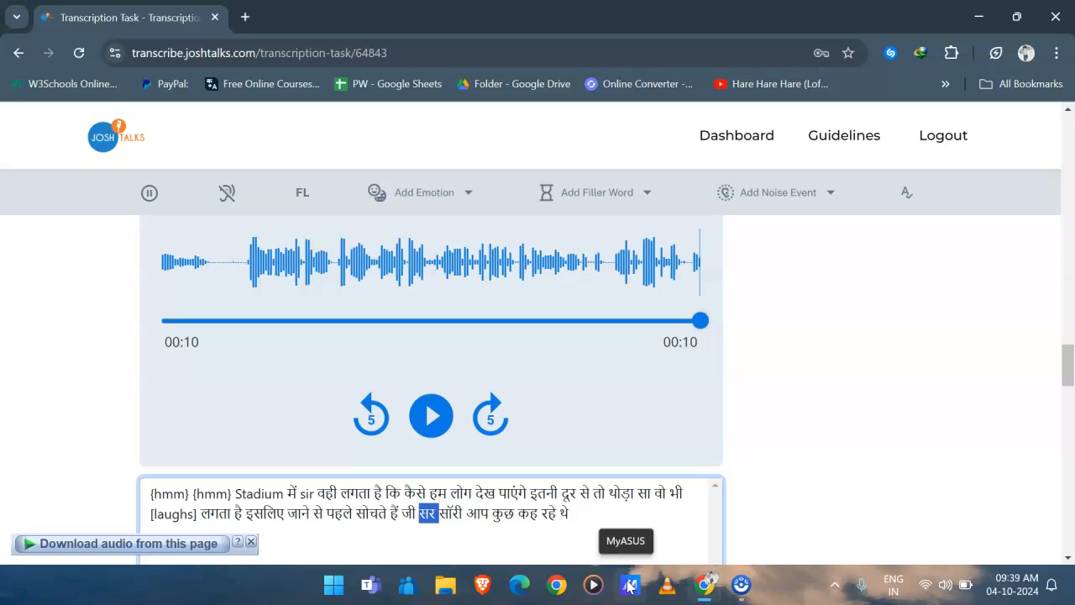
{"action": "type", "text": "sir"}
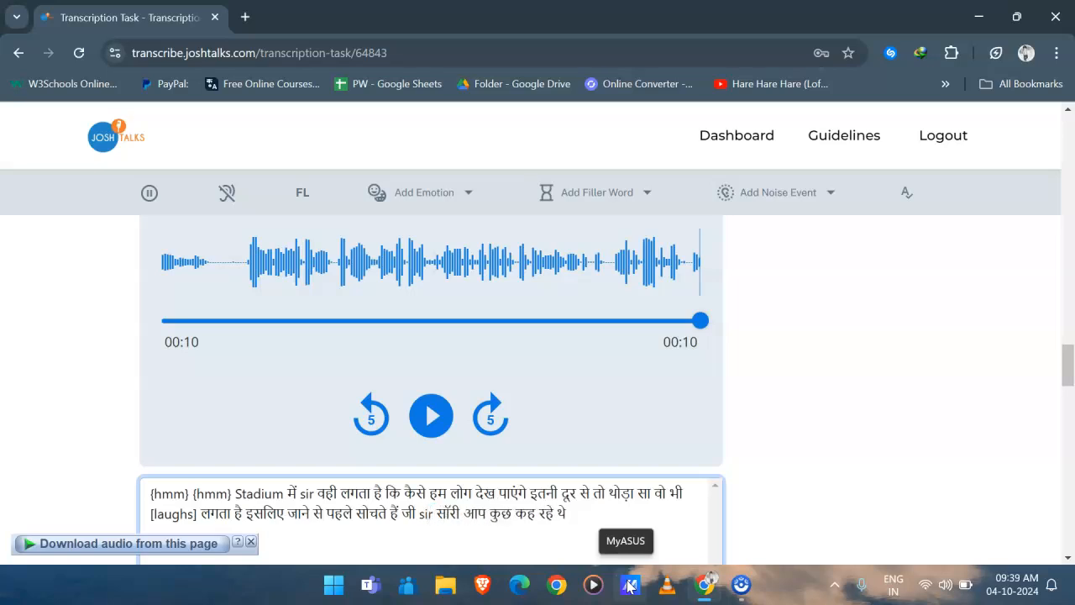
{"action": "key", "text": "ctrl+shift+Right"}
{"action": "key", "text": "shift+Left"}
{"action": "type", "text": "s"}
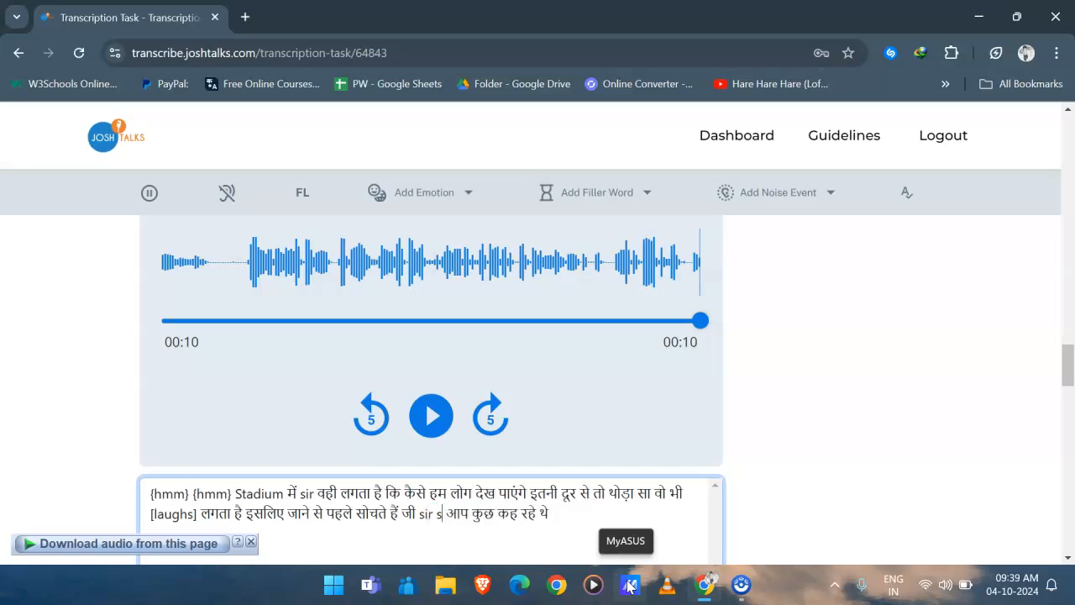
{"action": "type", "text": "orry"}
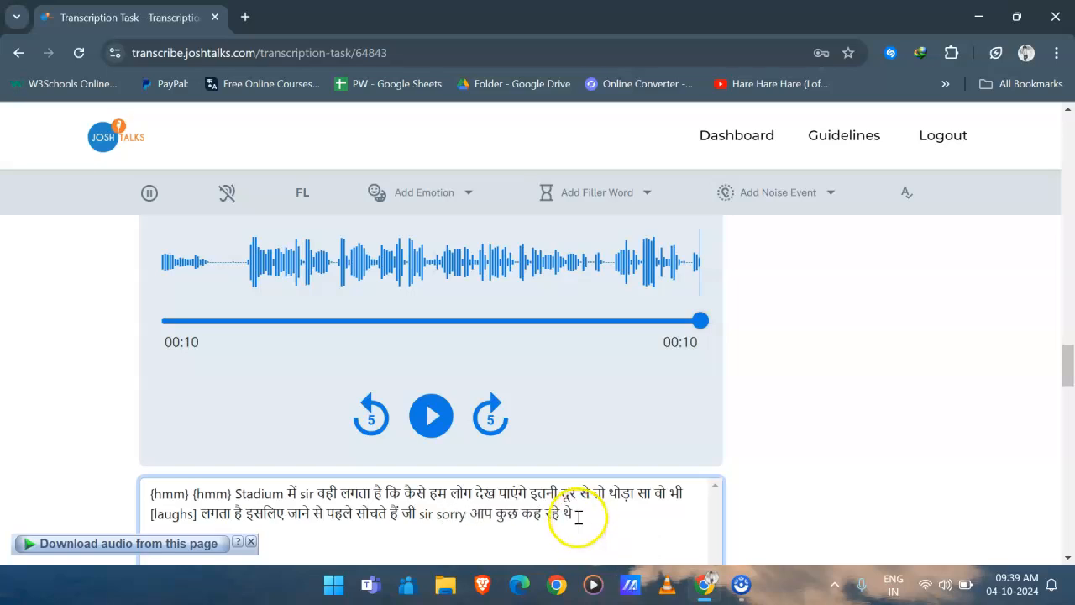
- Replay the 10-second clip to about 8 seconds, pausing midway, to find where the transcript needs punctuation
{"action": "left_click", "coordinate": [429, 416]}
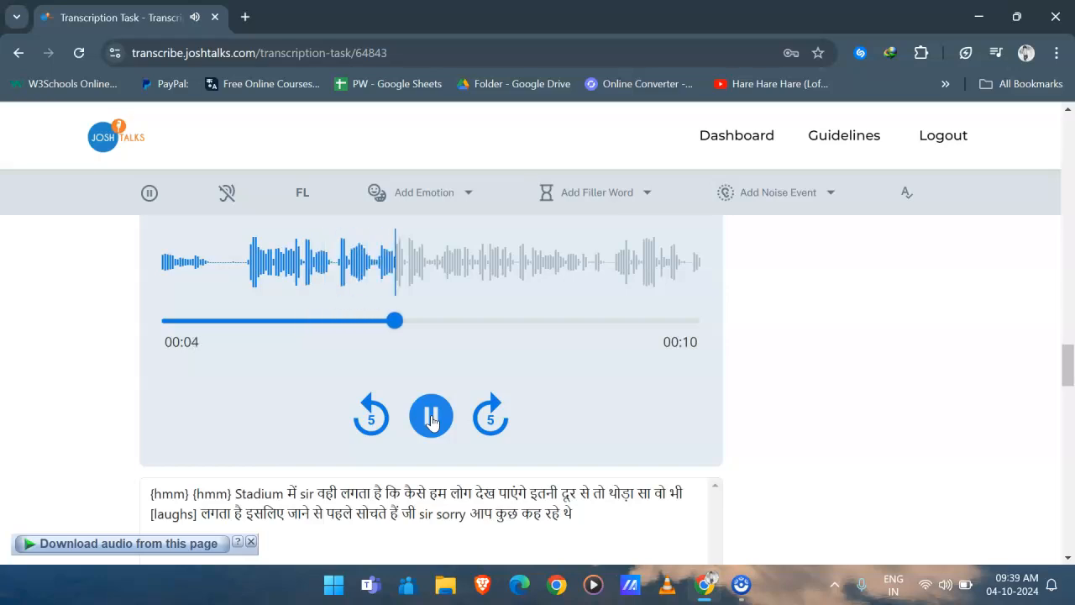
{"action": "left_click", "coordinate": [431, 418]}
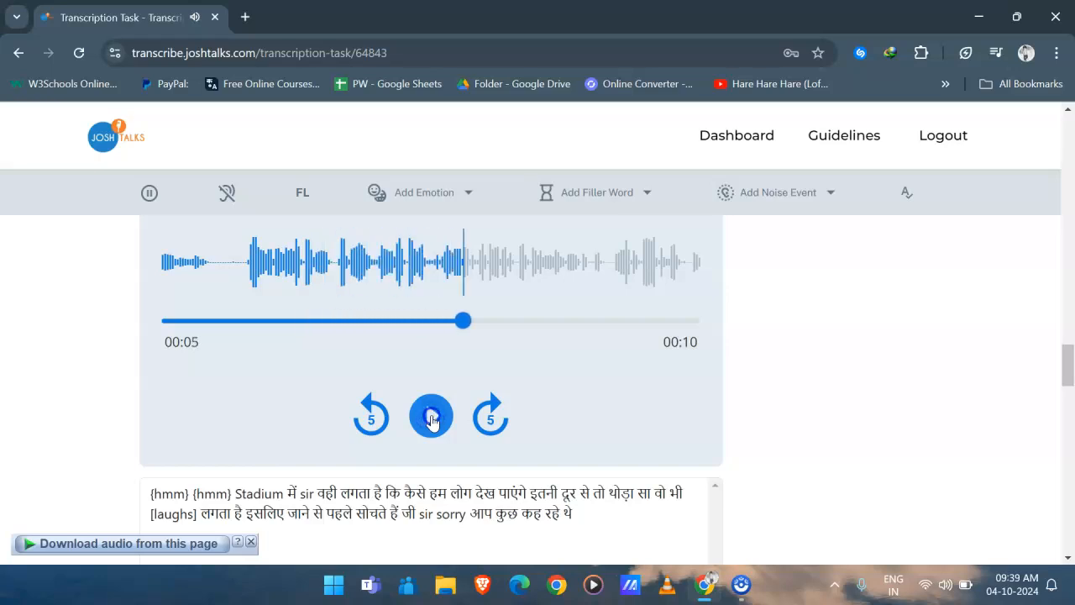
{"action": "left_click", "coordinate": [431, 417]}
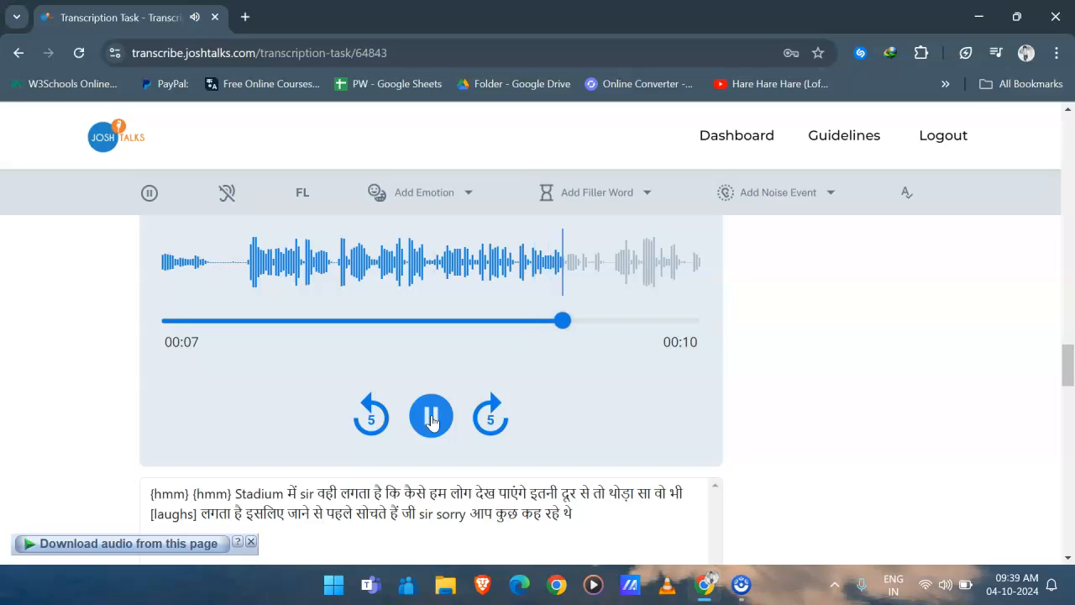
{"action": "left_click", "coordinate": [431, 418]}
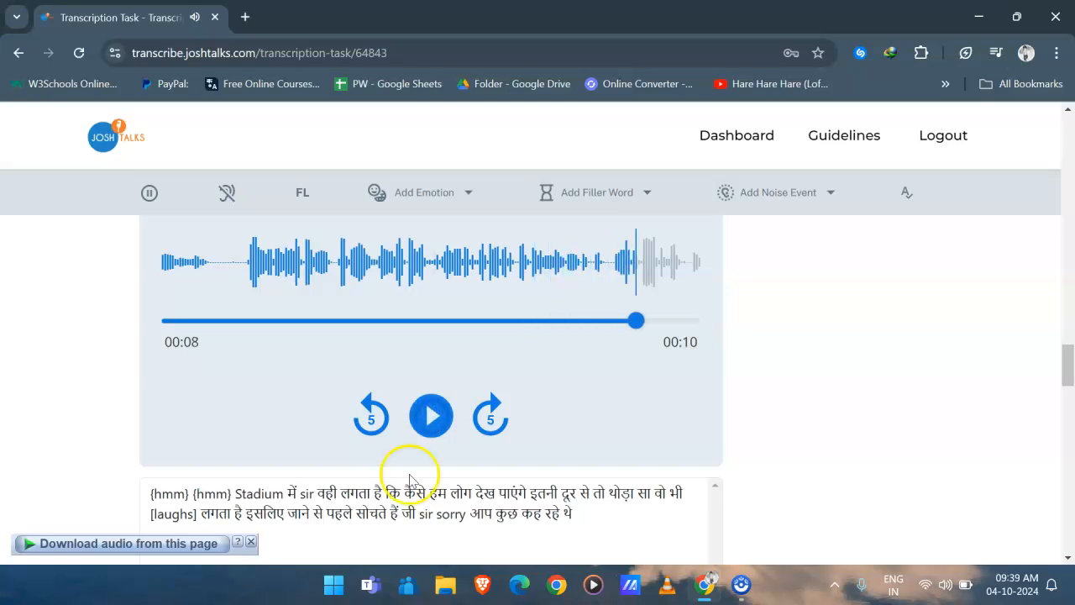
- Punctuate the transcript with a full stop after "सोचते हैं", a full stop after "रहे थे" and a comma after "लगता है कि"
{"action": "left_click", "coordinate": [400, 517]}
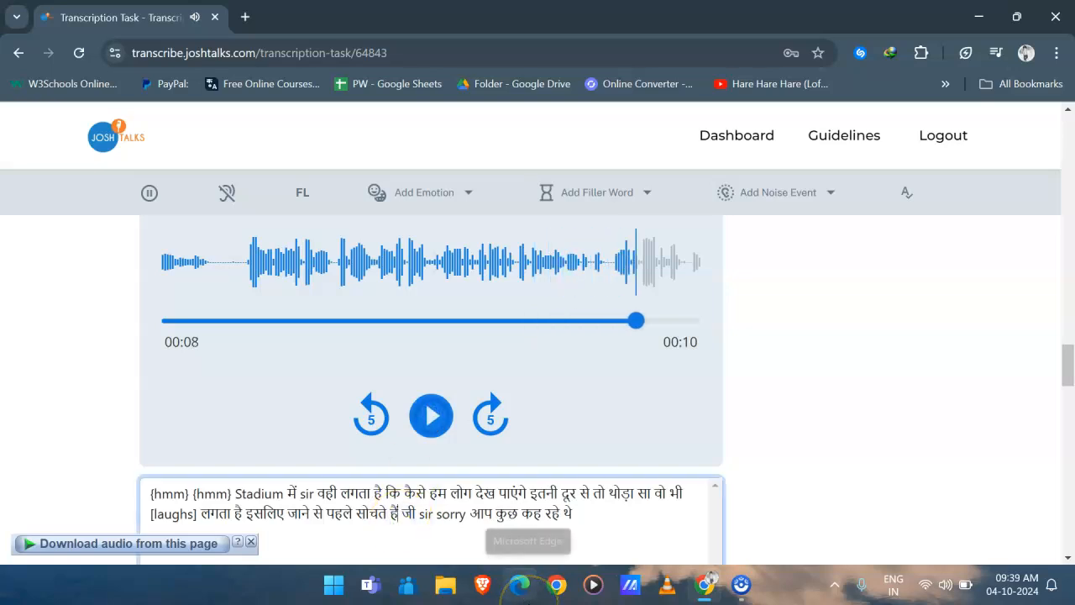
{"action": "type", "text": "।"}
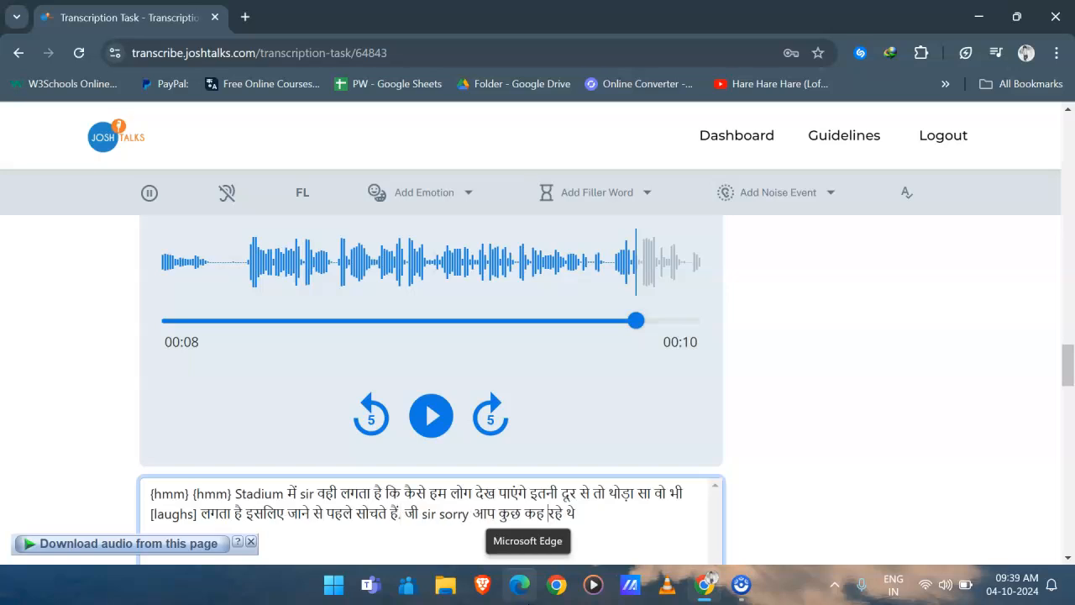
{"action": "type", "text": "।"}
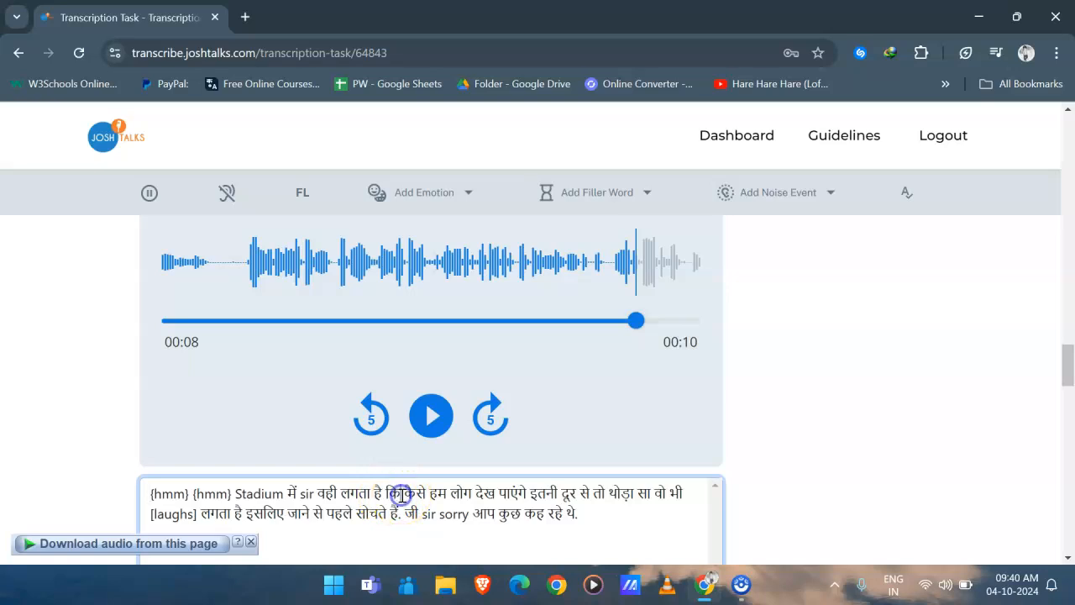
{"action": "type", "text": ","}
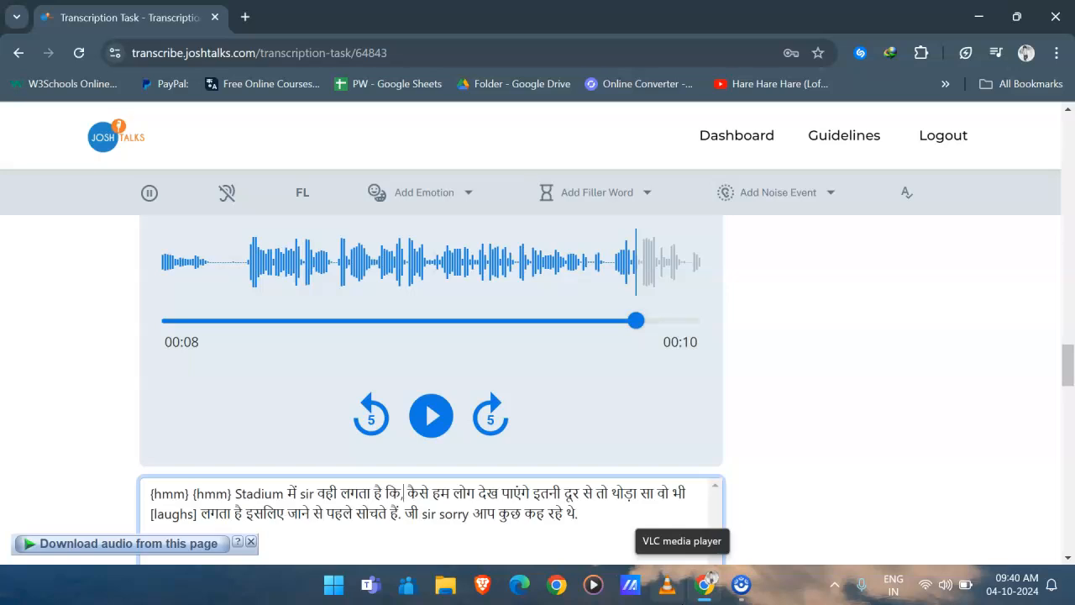
- Review the punctuated transcript of the 10-second Part 12 and submit it
{"action": "scroll", "coordinate": [583, 457], "scroll_direction": "down", "scroll_amount": 2}
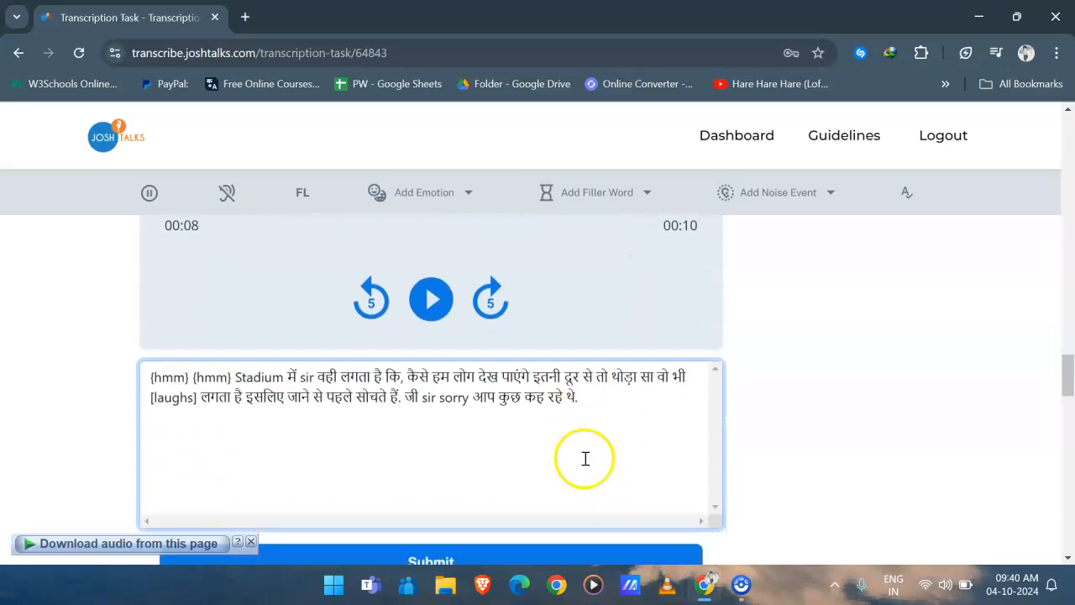
{"action": "scroll", "coordinate": [586, 458], "scroll_direction": "down", "scroll_amount": 1}
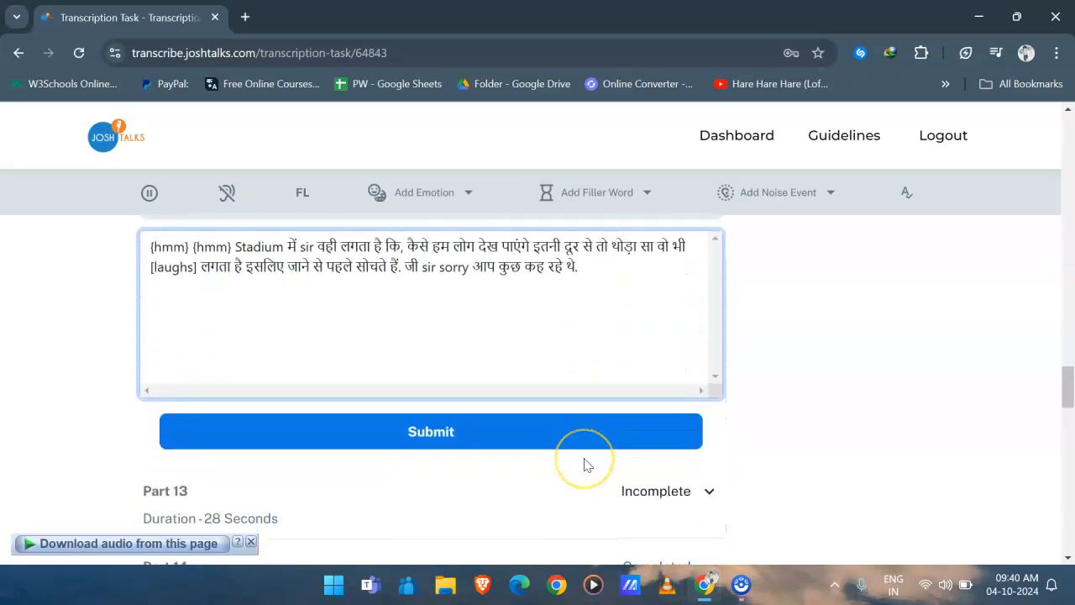
{"action": "scroll", "coordinate": [585, 458], "scroll_direction": "up", "scroll_amount": 1}
{"action": "scroll", "coordinate": [586, 458], "scroll_direction": "up", "scroll_amount": 1}
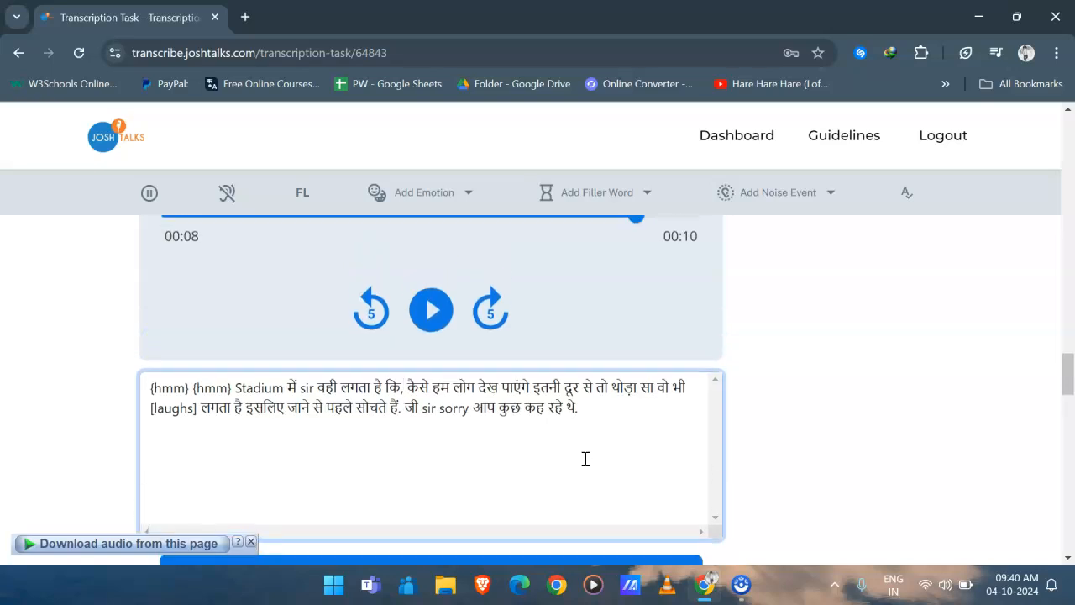
{"action": "scroll", "coordinate": [586, 458], "scroll_direction": "up", "scroll_amount": 2}
{"action": "scroll", "coordinate": [586, 458], "scroll_direction": "down", "scroll_amount": 1}
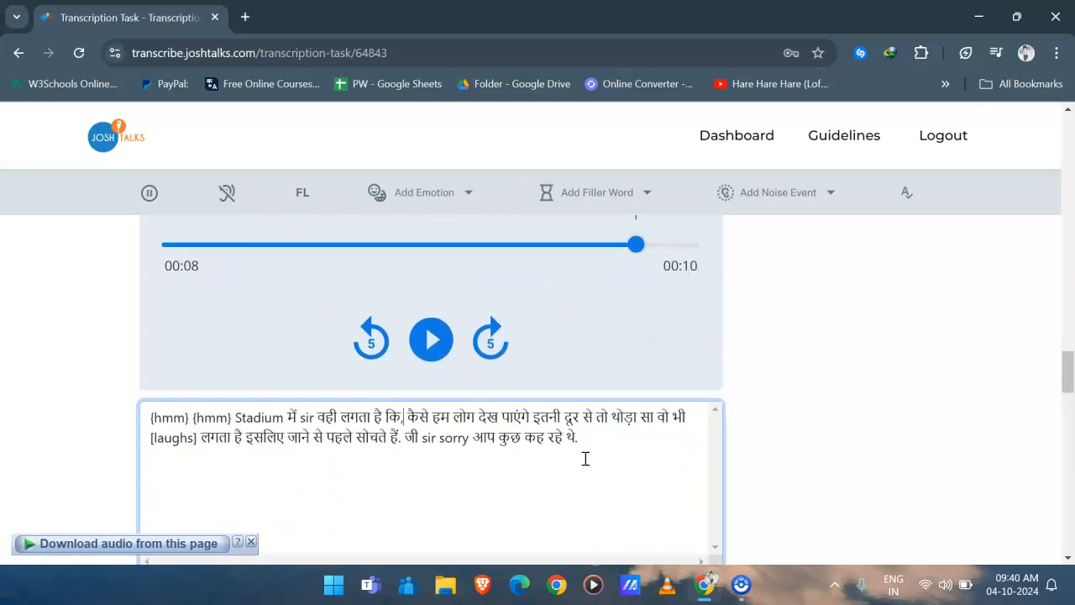
{"action": "scroll", "coordinate": [586, 458], "scroll_direction": "down", "scroll_amount": 1}
{"action": "left_click", "coordinate": [452, 504]}
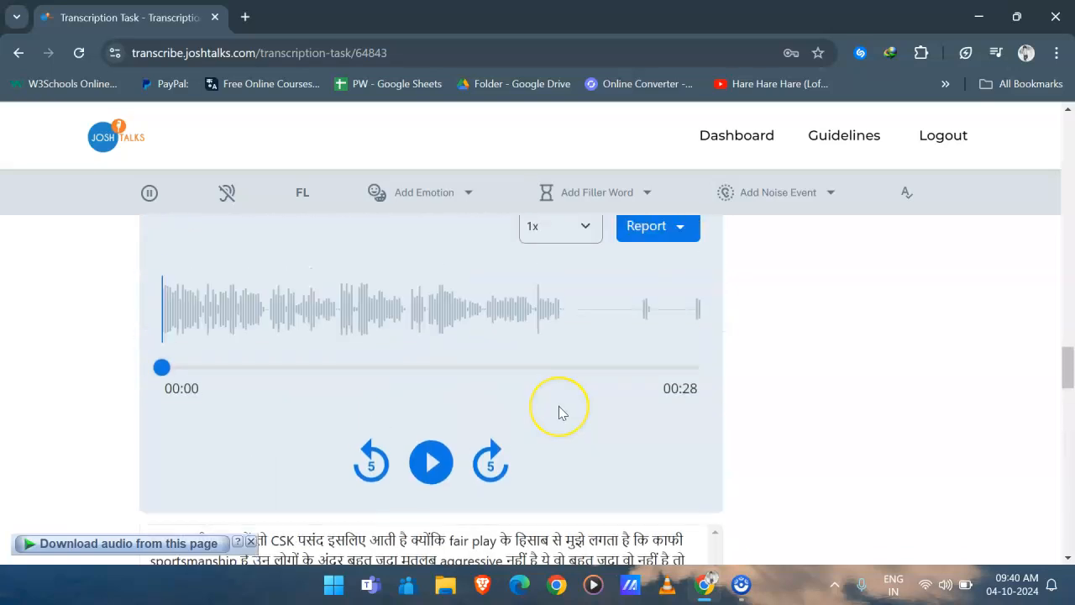
- Reopen Part 12 to check its submitted transcript, and look through the remaining parts of the task
{"action": "scroll", "coordinate": [560, 411], "scroll_direction": "up", "scroll_amount": 4}
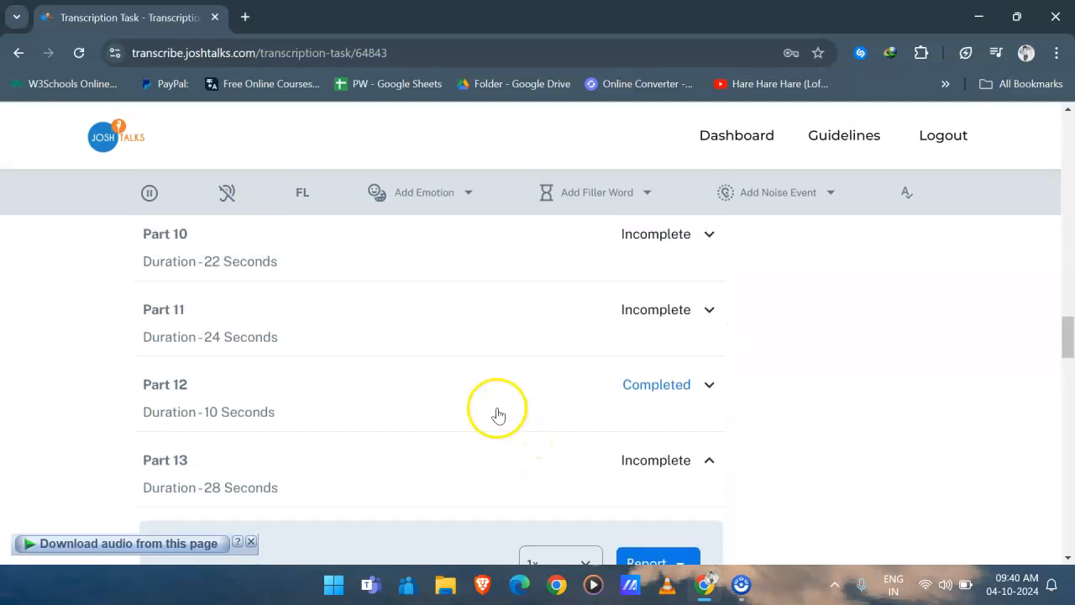
{"action": "left_click", "coordinate": [498, 415]}
{"action": "scroll", "coordinate": [498, 412], "scroll_direction": "down", "scroll_amount": 5}
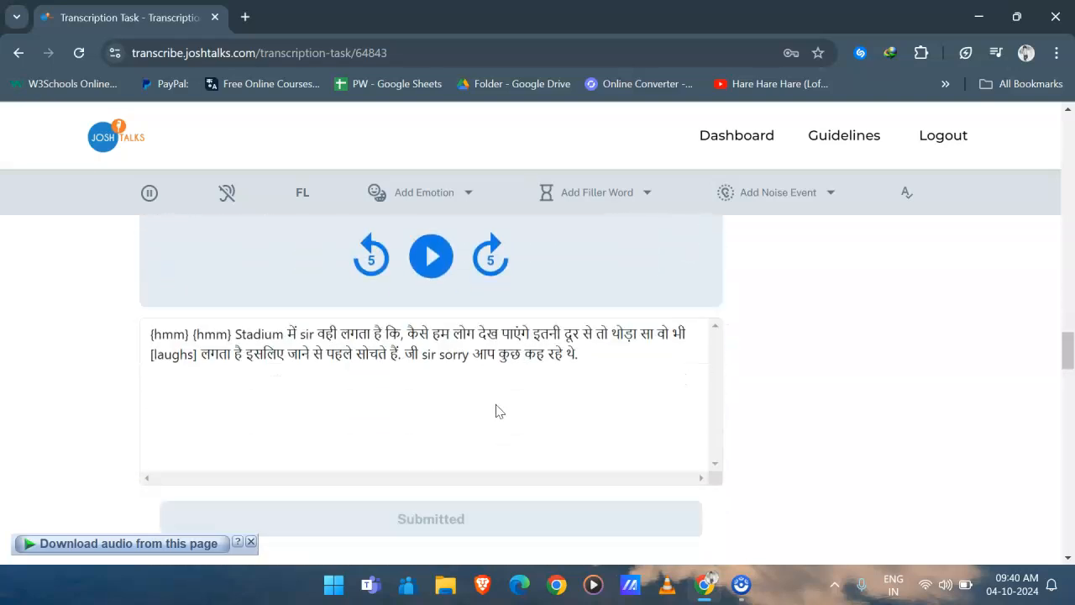
{"action": "scroll", "coordinate": [471, 420], "scroll_direction": "down", "scroll_amount": 1}
{"action": "scroll", "coordinate": [529, 357], "scroll_direction": "up", "scroll_amount": 2}
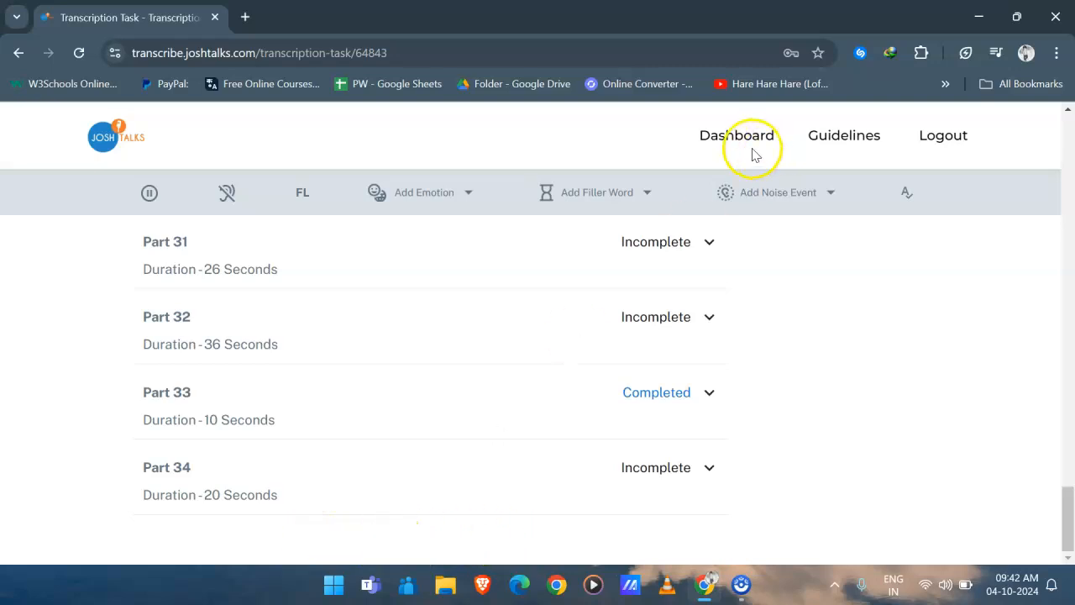
- Go to the dashboard and examine the task statistics and the new and completed task lists
{"action": "left_click", "coordinate": [725, 136]}
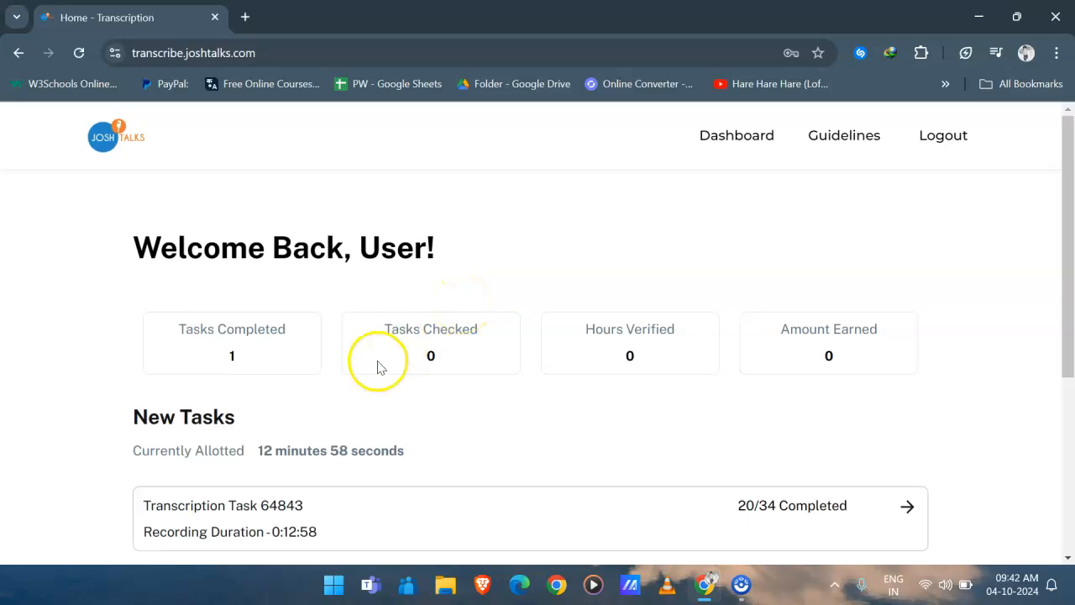
{"action": "scroll", "coordinate": [377, 363], "scroll_direction": "down", "scroll_amount": 2}
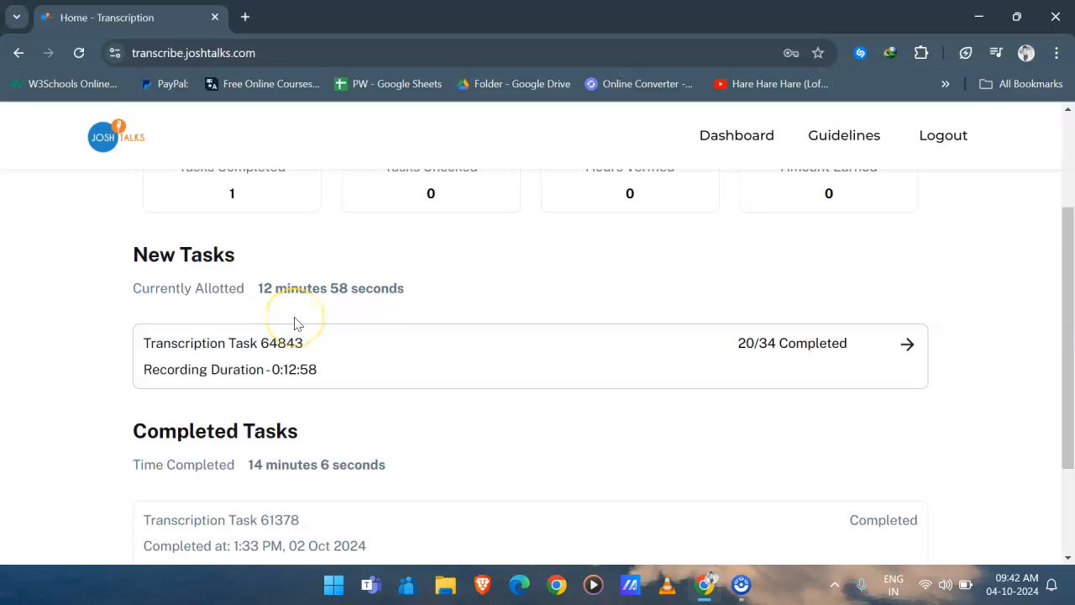
{"action": "scroll", "coordinate": [294, 323], "scroll_direction": "down", "scroll_amount": 2}
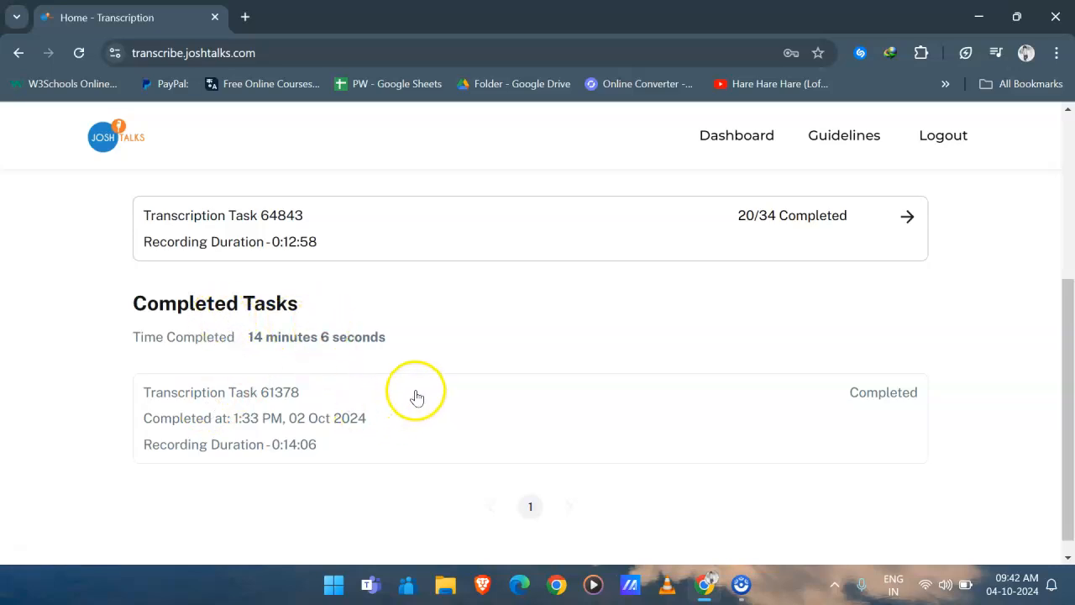
- Open the completed Transcription Task 61378 and look over its progress and list of parts
{"action": "left_click", "coordinate": [457, 418]}
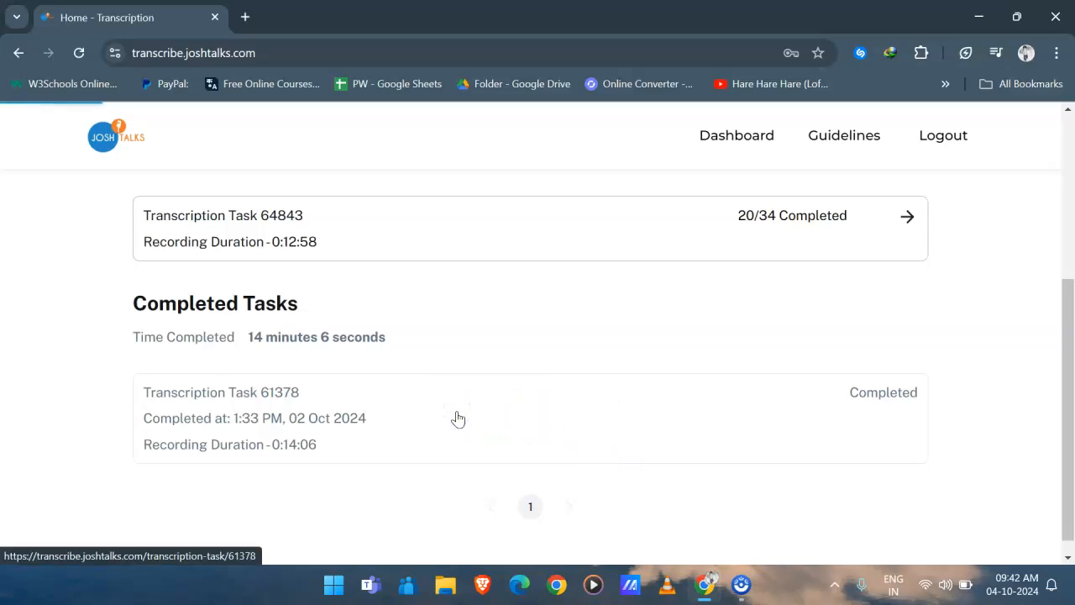
{"action": "scroll", "coordinate": [458, 417], "scroll_direction": "down", "scroll_amount": 7}
{"action": "scroll", "coordinate": [458, 417], "scroll_direction": "up", "scroll_amount": 7}
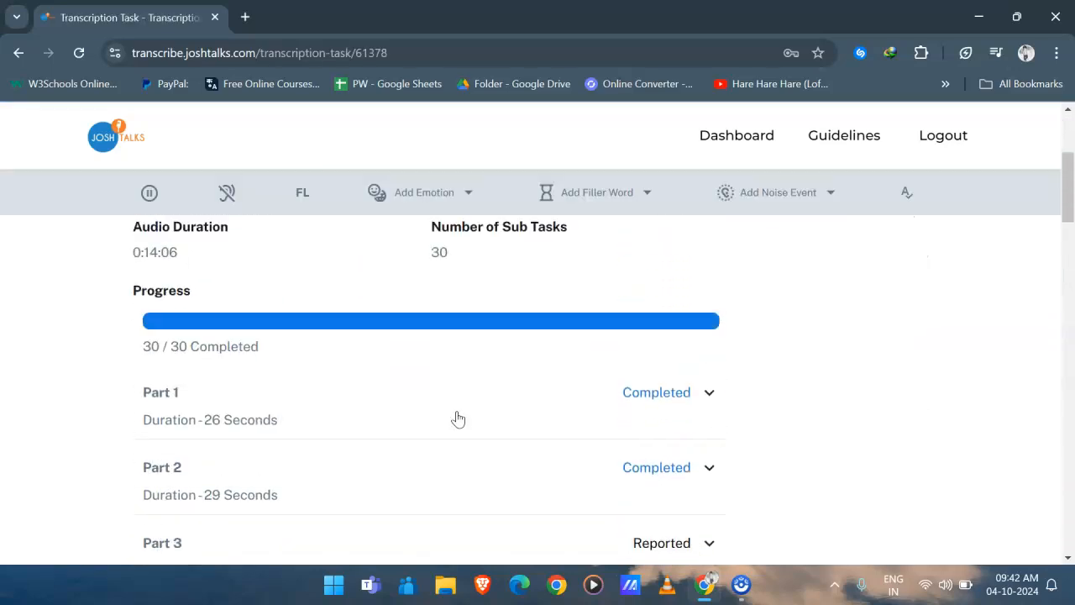
{"action": "scroll", "coordinate": [458, 418], "scroll_direction": "down", "scroll_amount": 5}
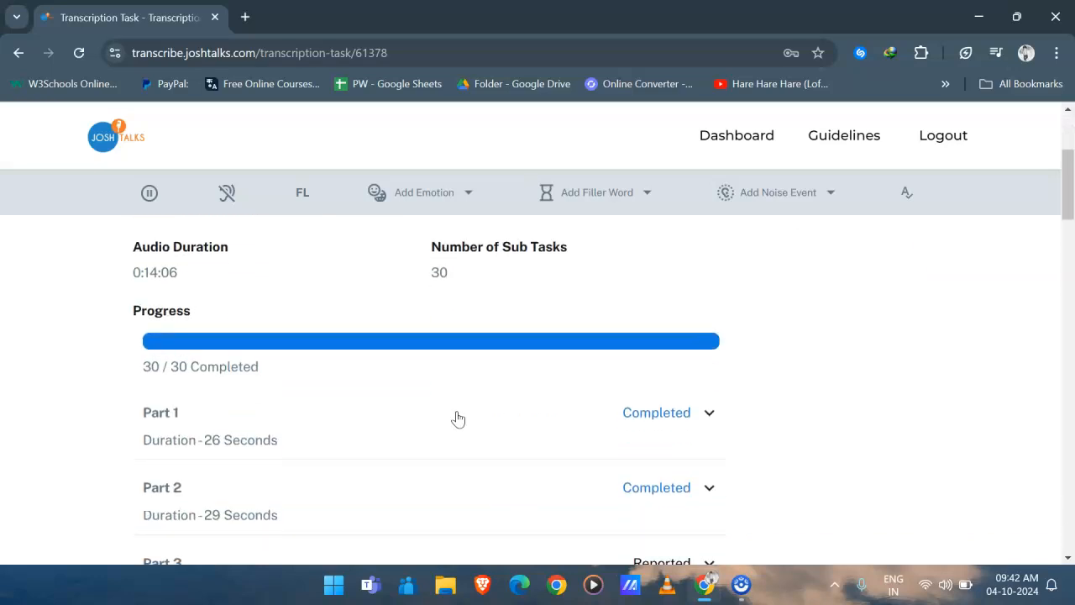